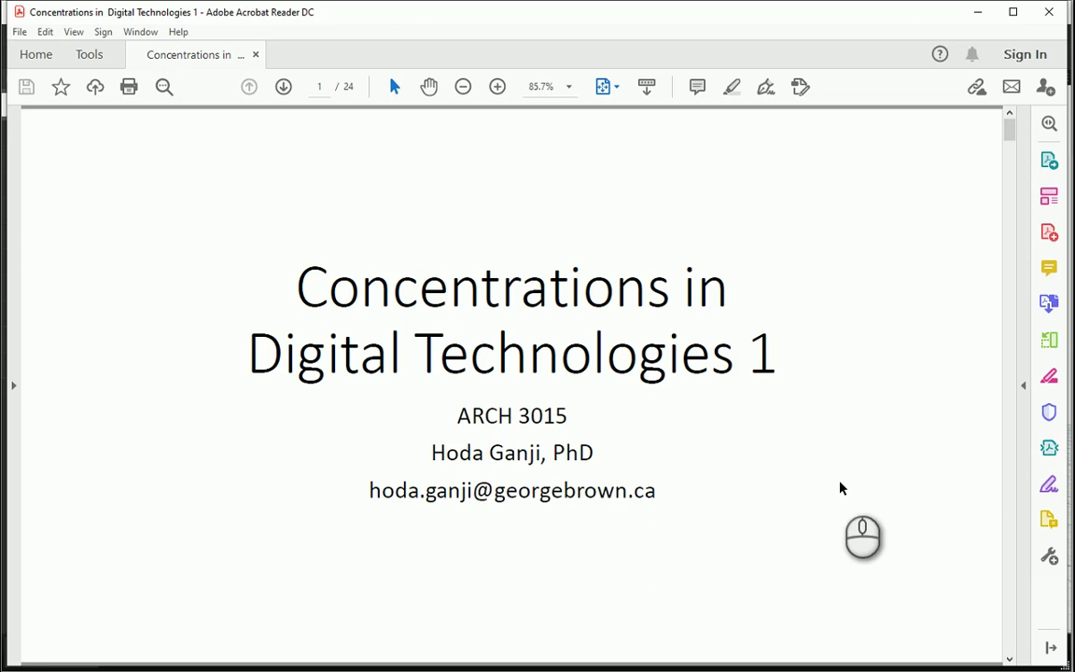
Step: Scroll from the title slide to page 2, the Plan for Today agenda slide
{"action": "scroll", "coordinate": [839, 487], "scroll_direction": "down", "scroll_amount": 3}
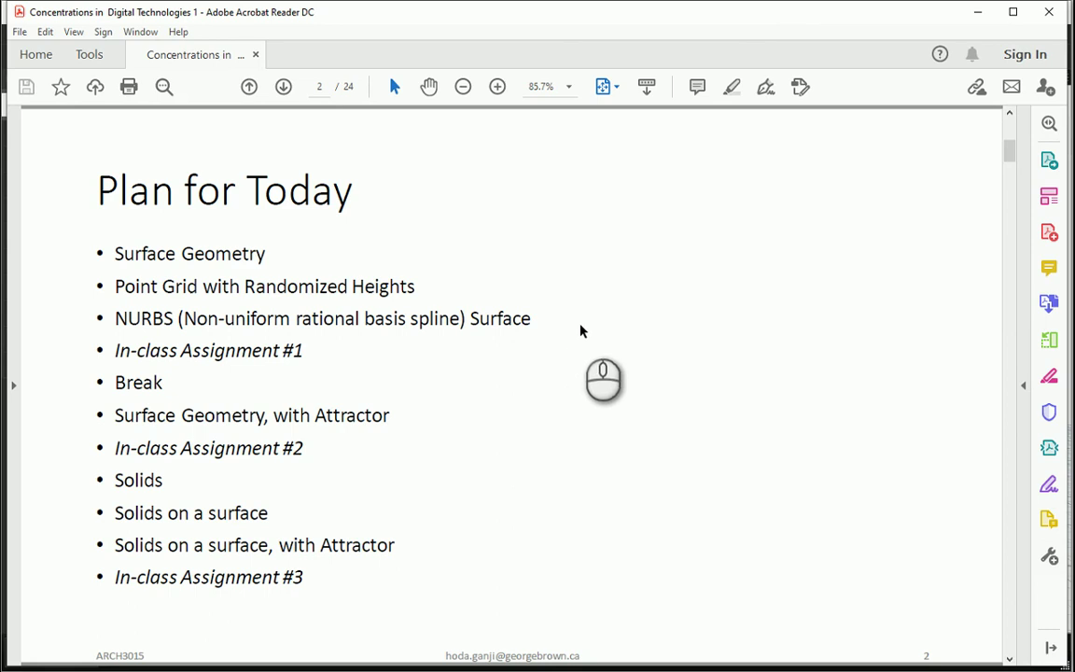
Step: Scroll through slides 3–18 up to the vertical-surface assignment, then return to the ARCH3015-W2-Grid.dyn graph
{"action": "scroll", "coordinate": [580, 331], "scroll_direction": "down", "scroll_amount": 2}
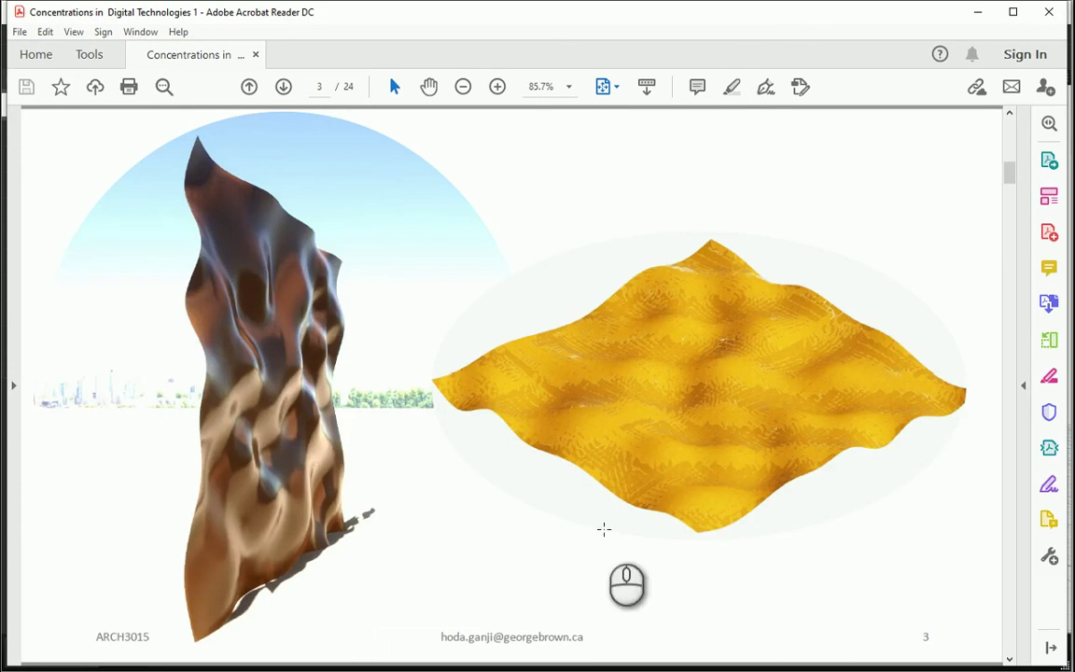
{"action": "scroll", "coordinate": [942, 504], "scroll_direction": "down", "scroll_amount": 5}
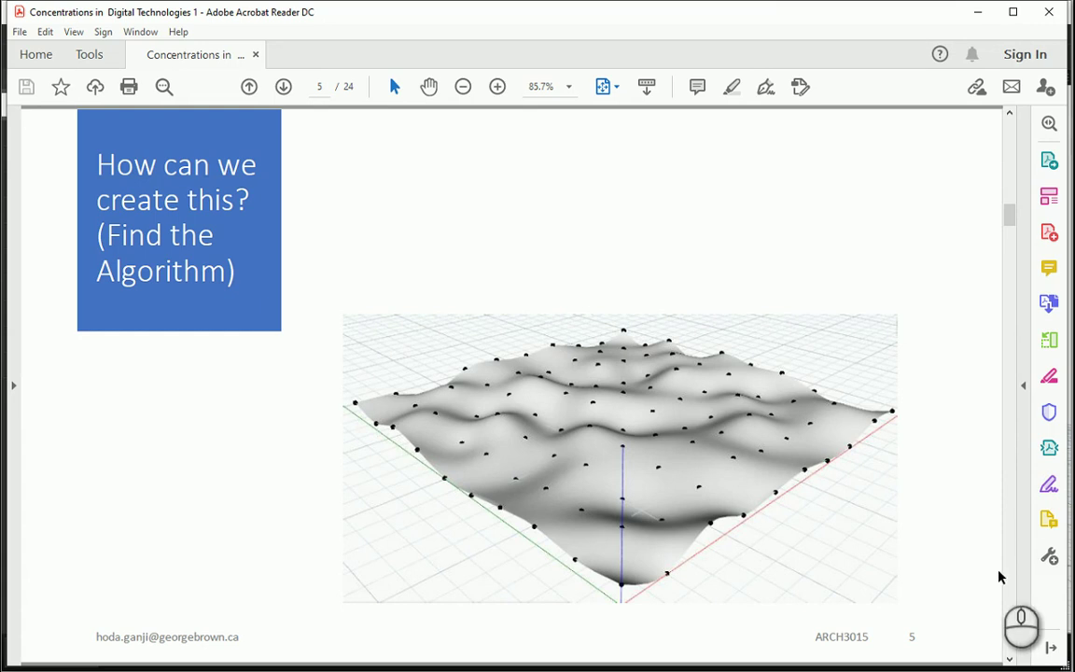
{"action": "key", "text": "alt+Tab"}
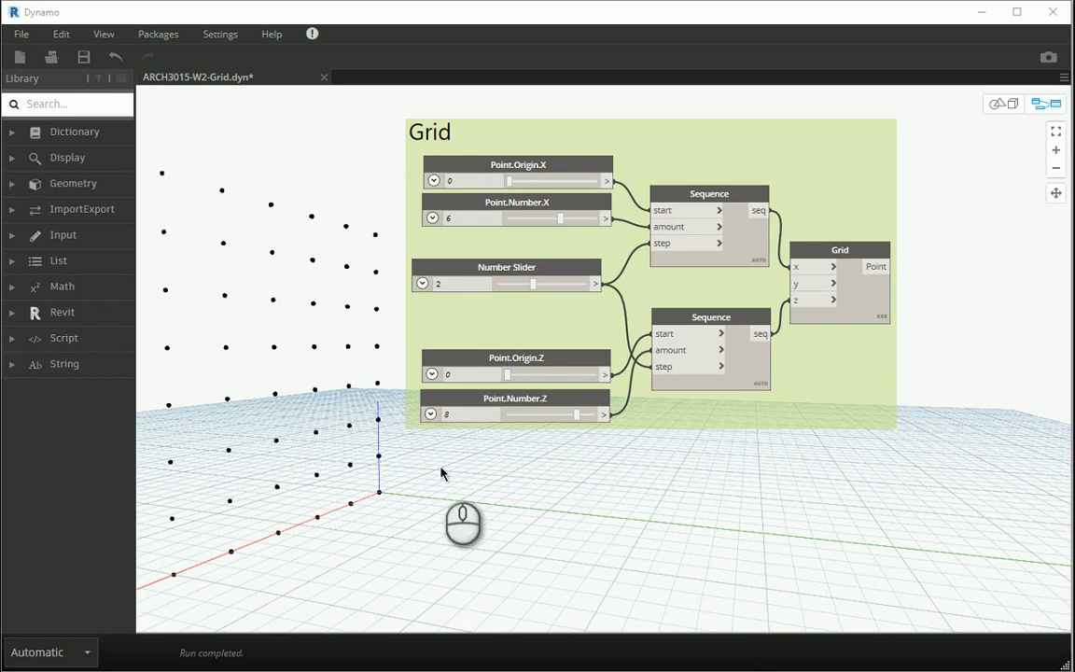
{"action": "mouse_move", "coordinate": [670, 671]}
{"action": "left_click", "coordinate": [671, 620]}
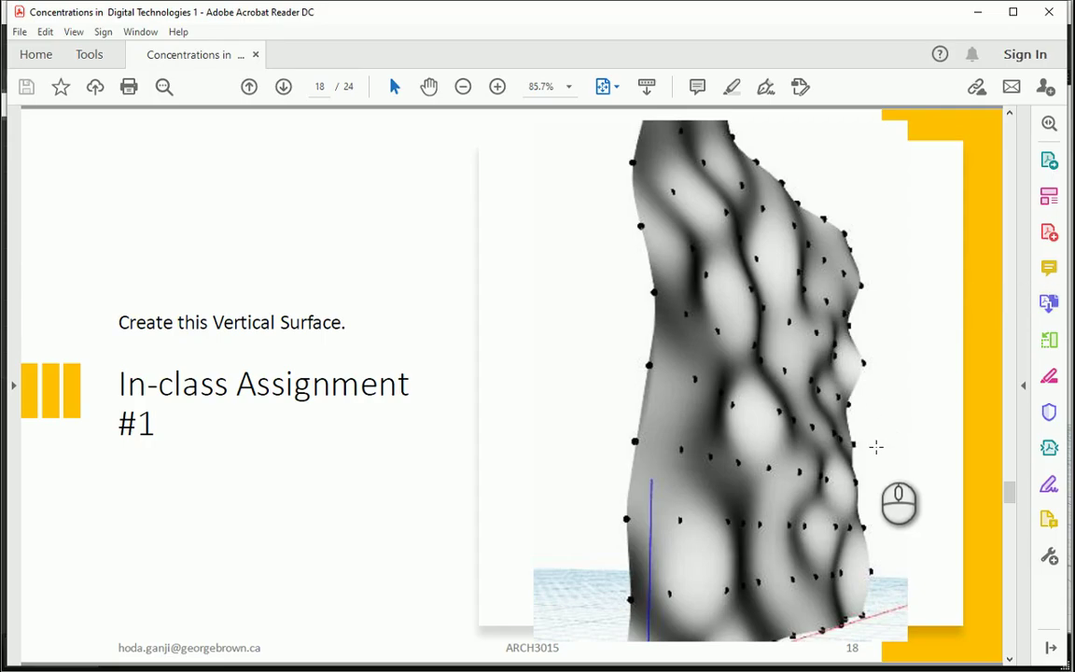
{"action": "key", "text": "alt+Tab"}
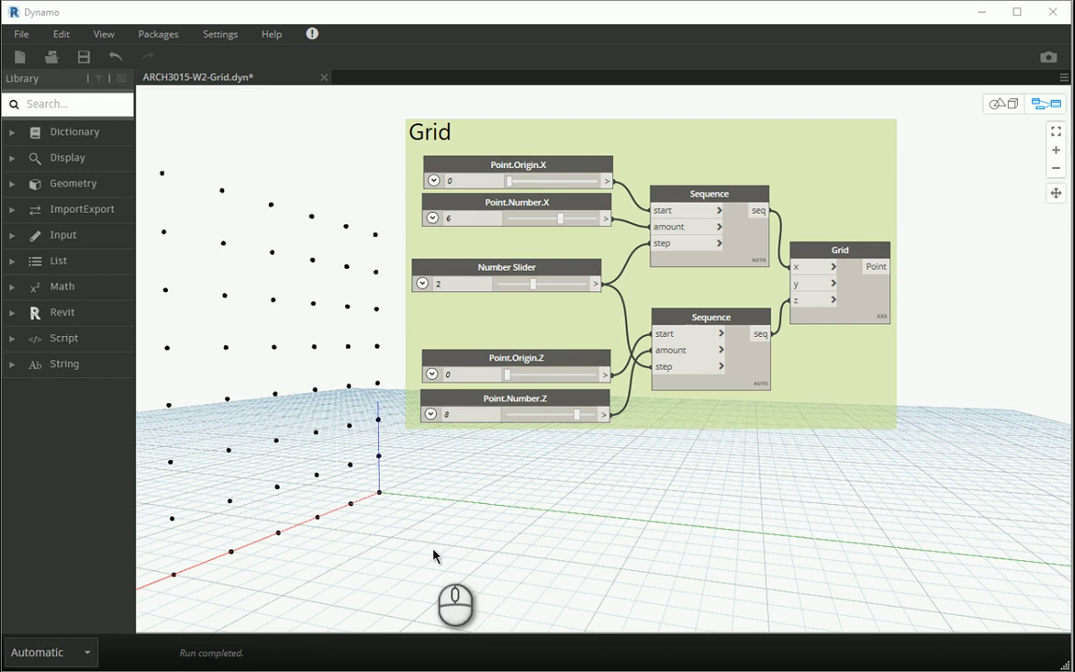
Step: Add a NurbsSurface.ByPoints node from the Library's Geometry > Surfaces > NurbsSurface category
{"action": "left_click", "coordinate": [12, 185]}
{"action": "left_click", "coordinate": [23, 358]}
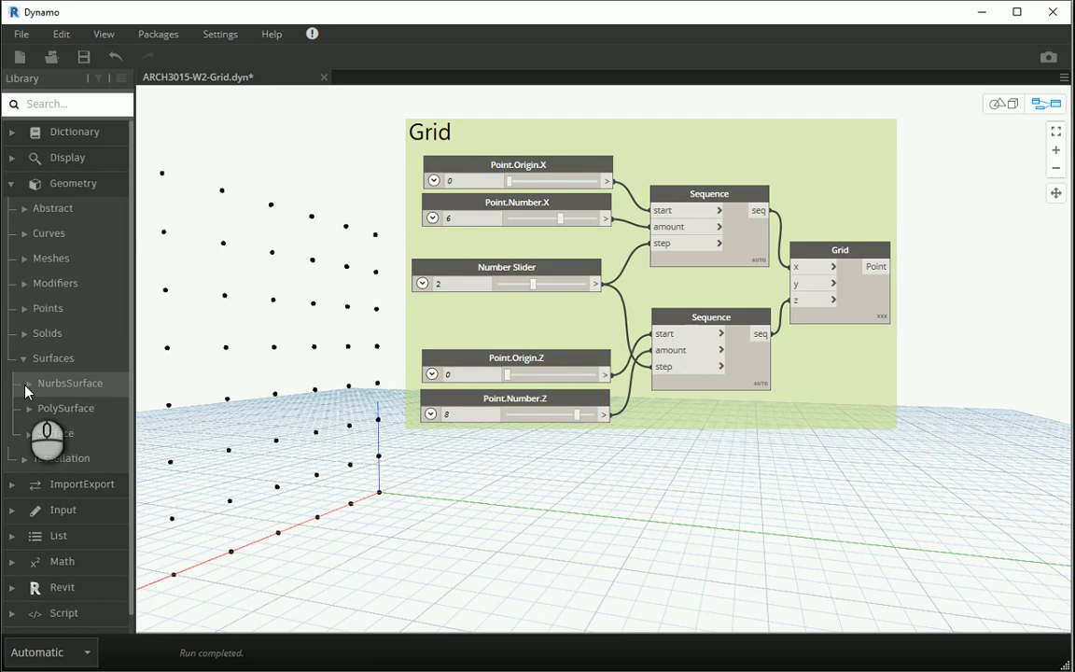
{"action": "left_click", "coordinate": [29, 392]}
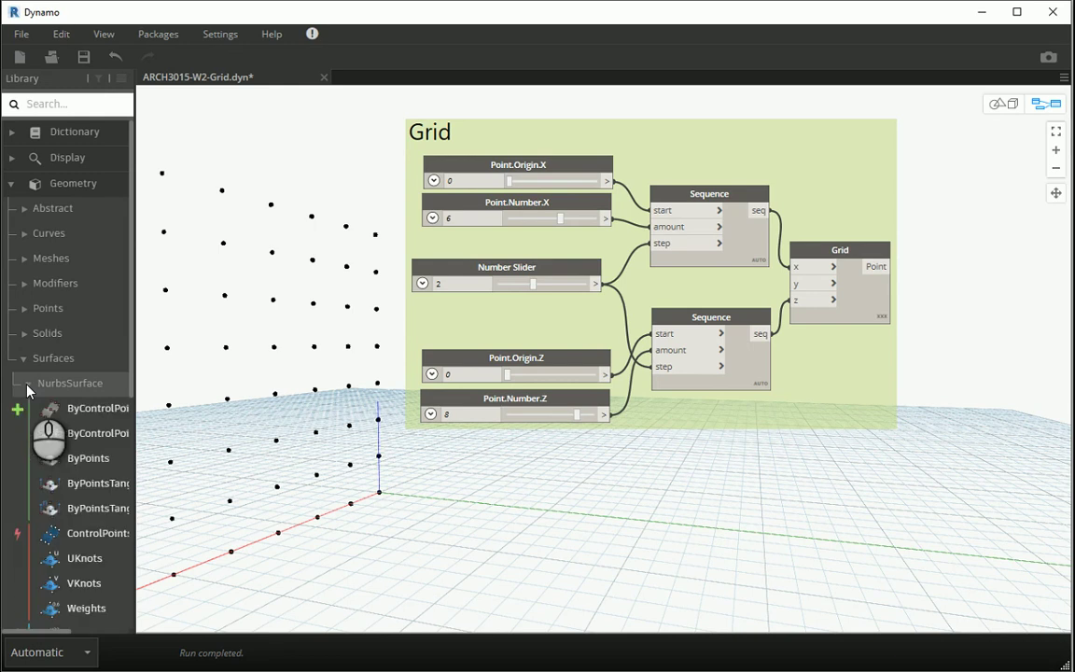
{"action": "scroll", "coordinate": [29, 392], "scroll_direction": "down", "scroll_amount": 2}
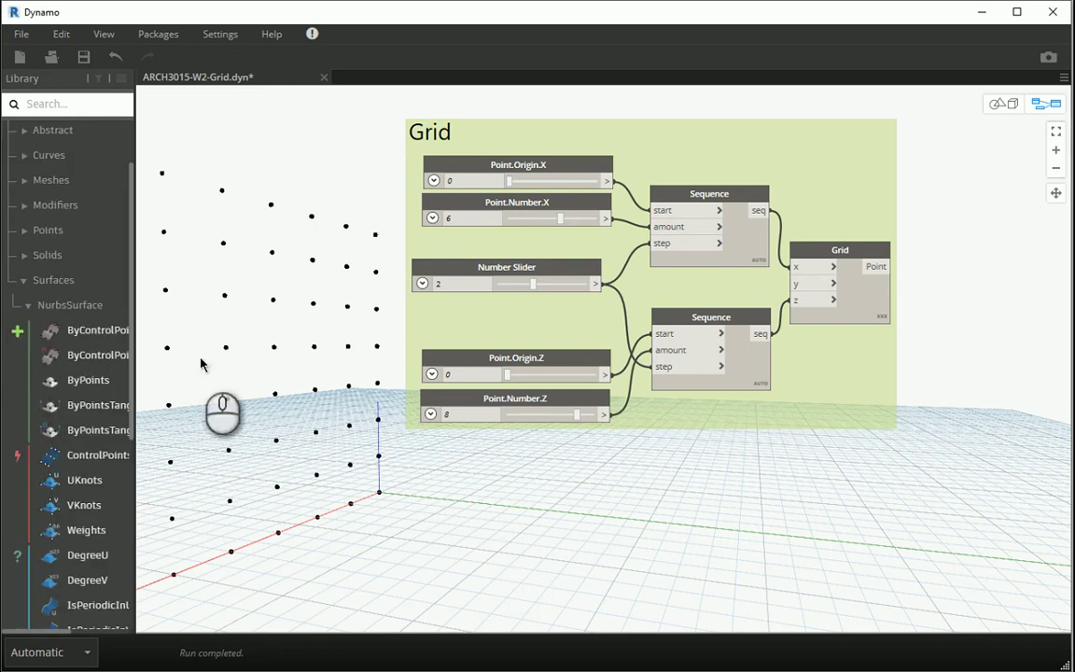
{"action": "mouse_move", "coordinate": [75, 461]}
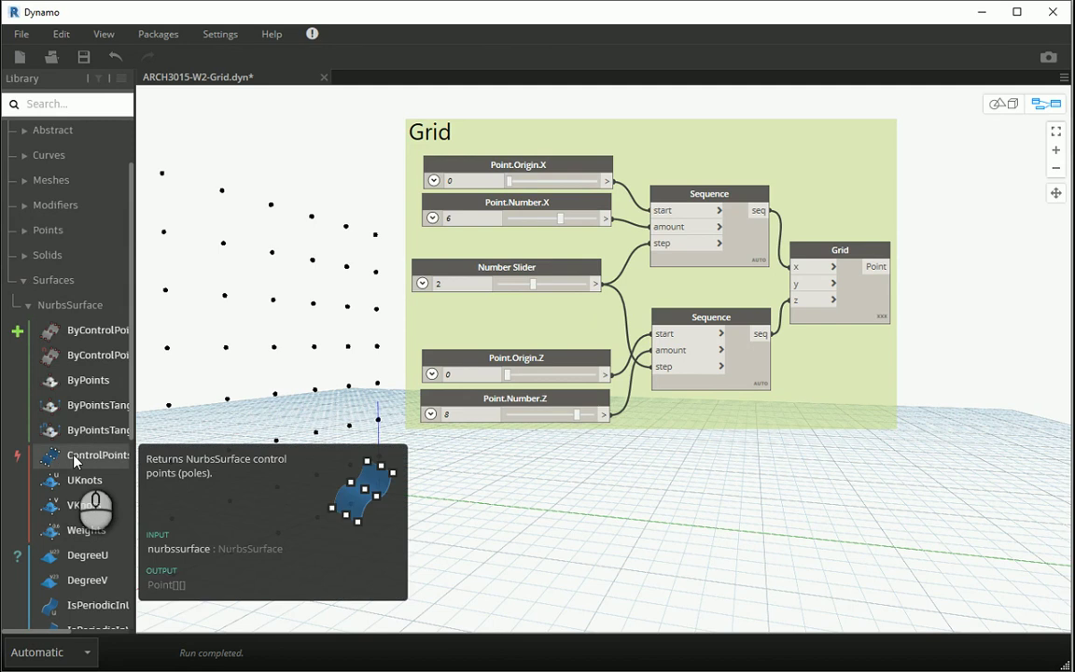
{"action": "mouse_move", "coordinate": [75, 383]}
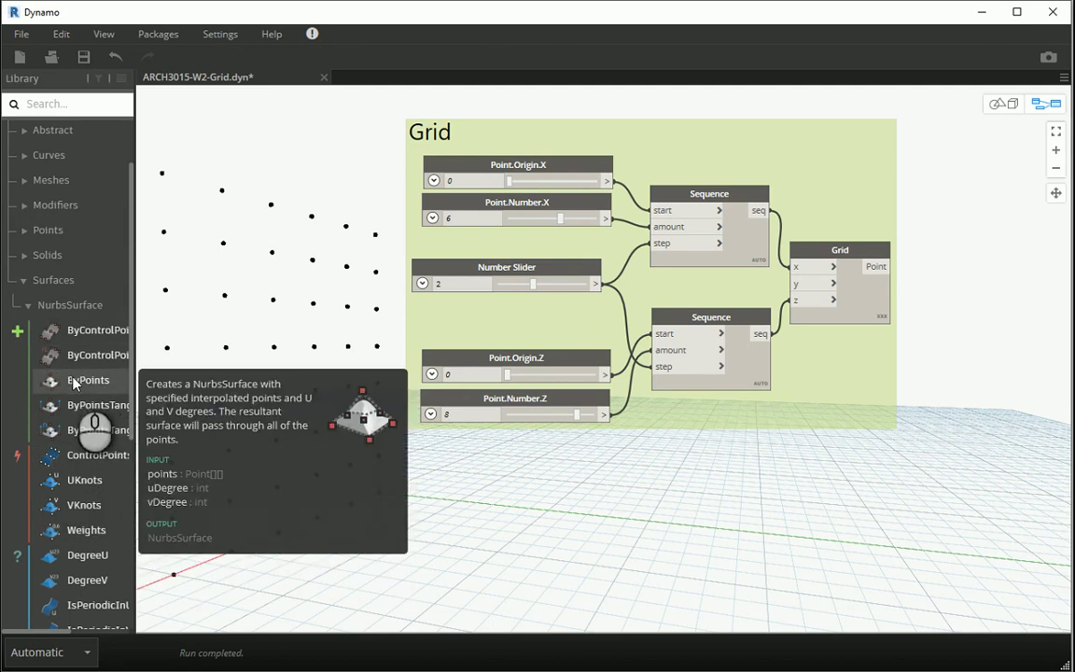
{"action": "left_click", "coordinate": [75, 382]}
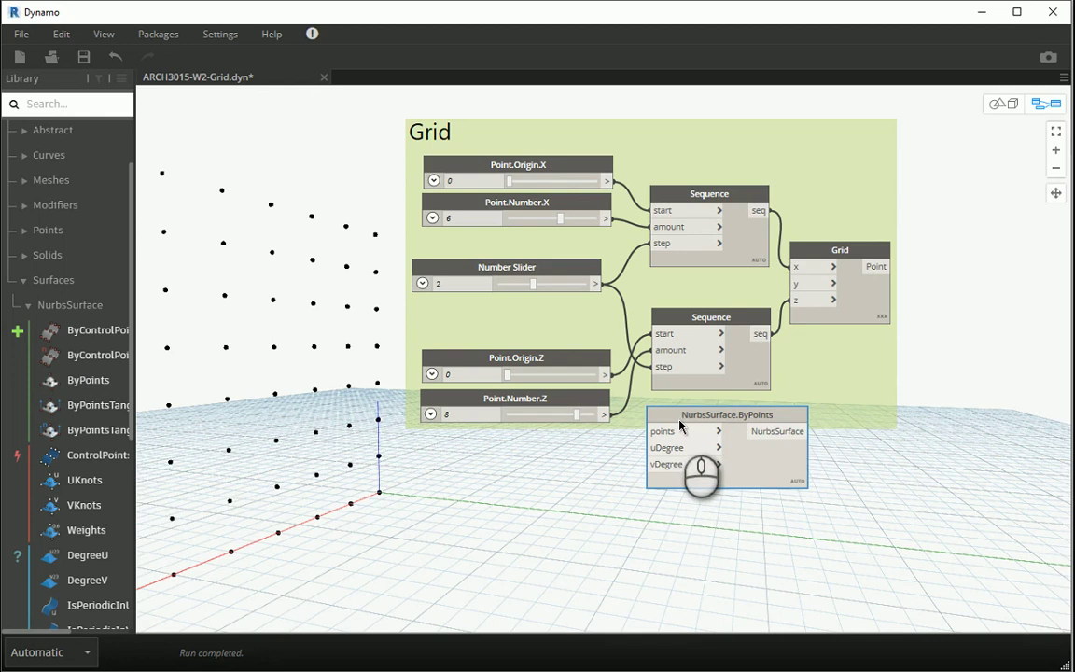
Step: Place NurbsSurface.ByPoints beside Grid and wire the Grid points into its points input
{"action": "left_click_drag", "start_coordinate": [678, 419], "coordinate": [937, 248]}
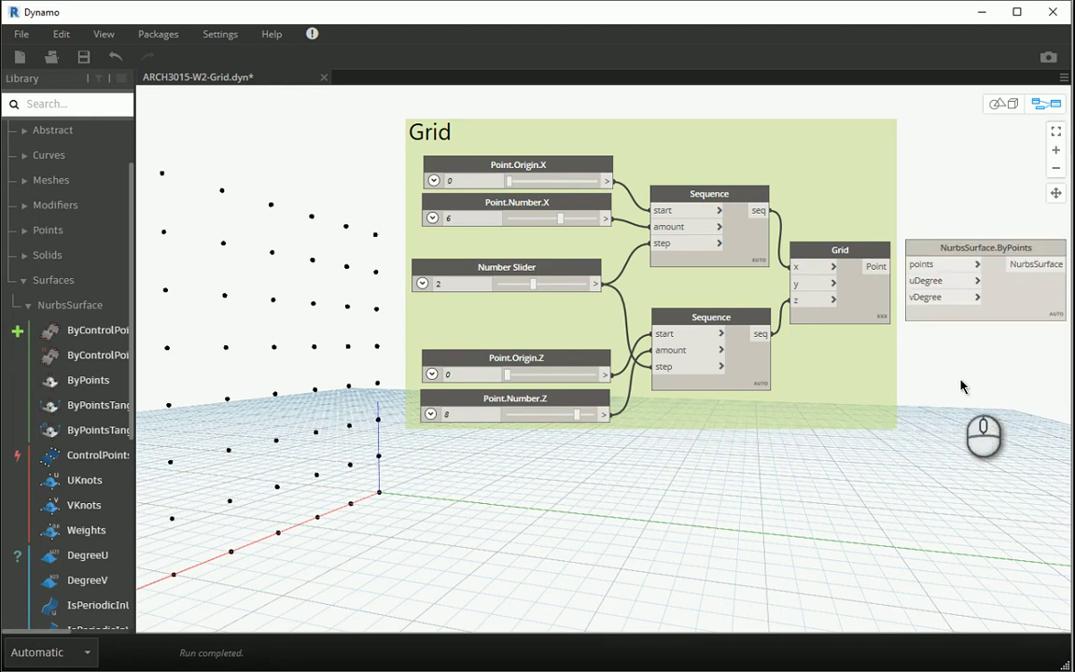
{"action": "left_click", "coordinate": [874, 271]}
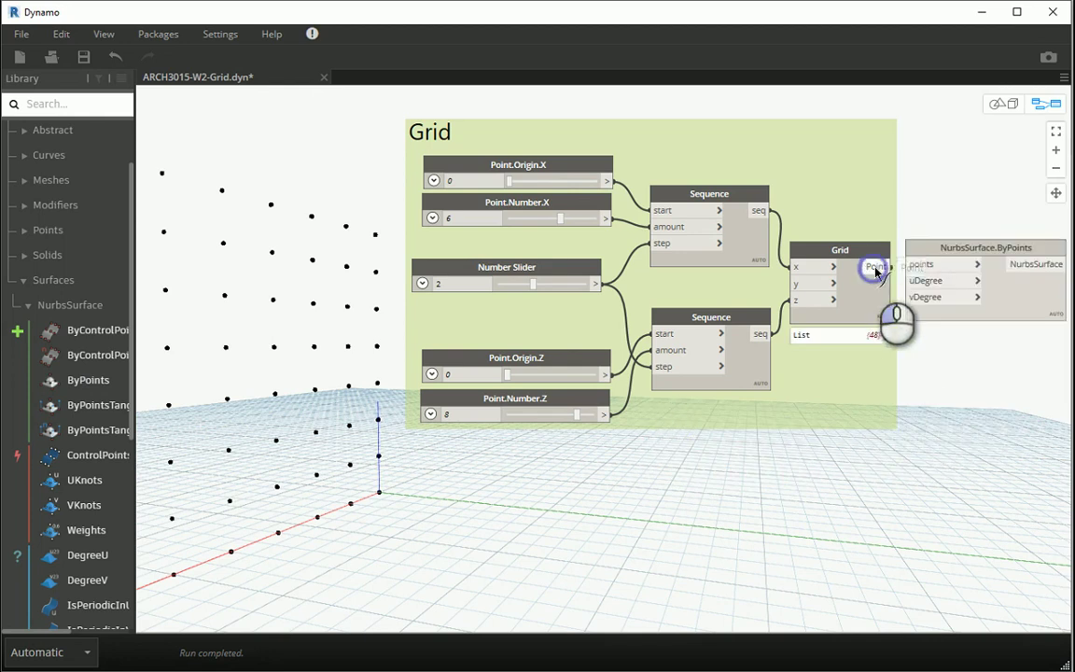
{"action": "left_click", "coordinate": [924, 271]}
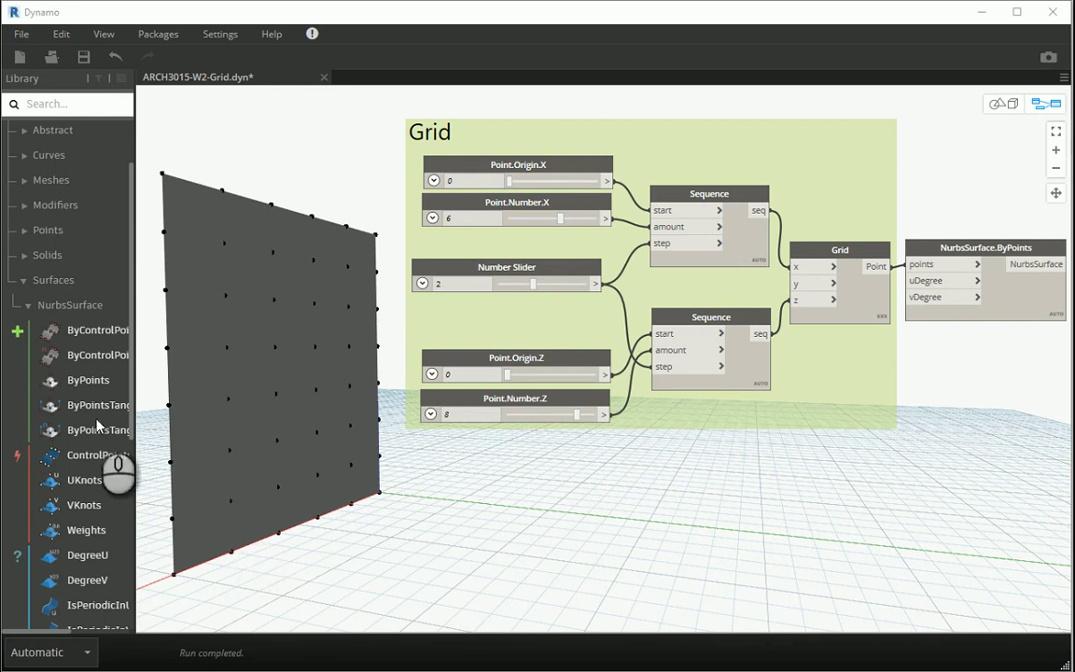
Step: Search the Library for 'move' and add a Geometry.Translate node
{"action": "left_click", "coordinate": [24, 281]}
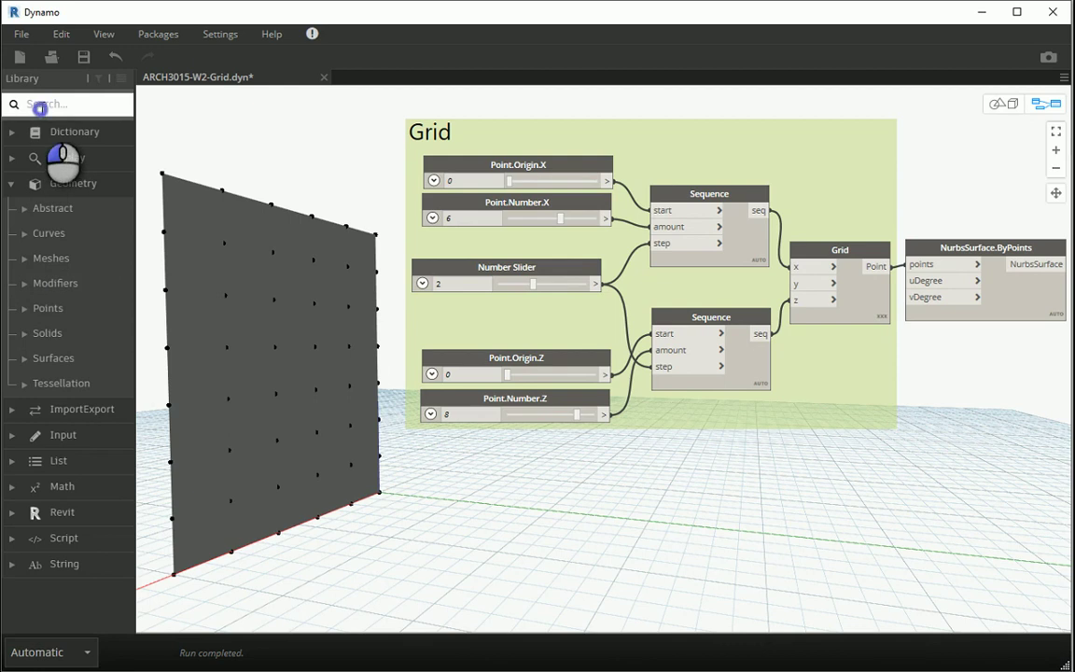
{"action": "left_click", "coordinate": [41, 105]}
{"action": "type", "text": "move"}
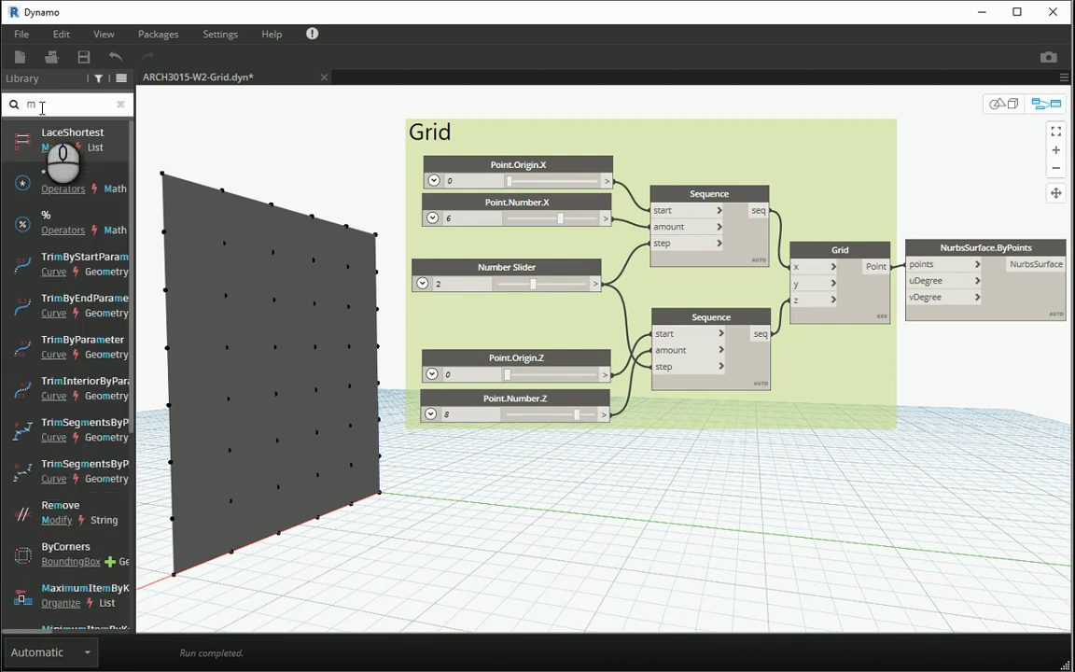
{"action": "type", "text": "ve"}
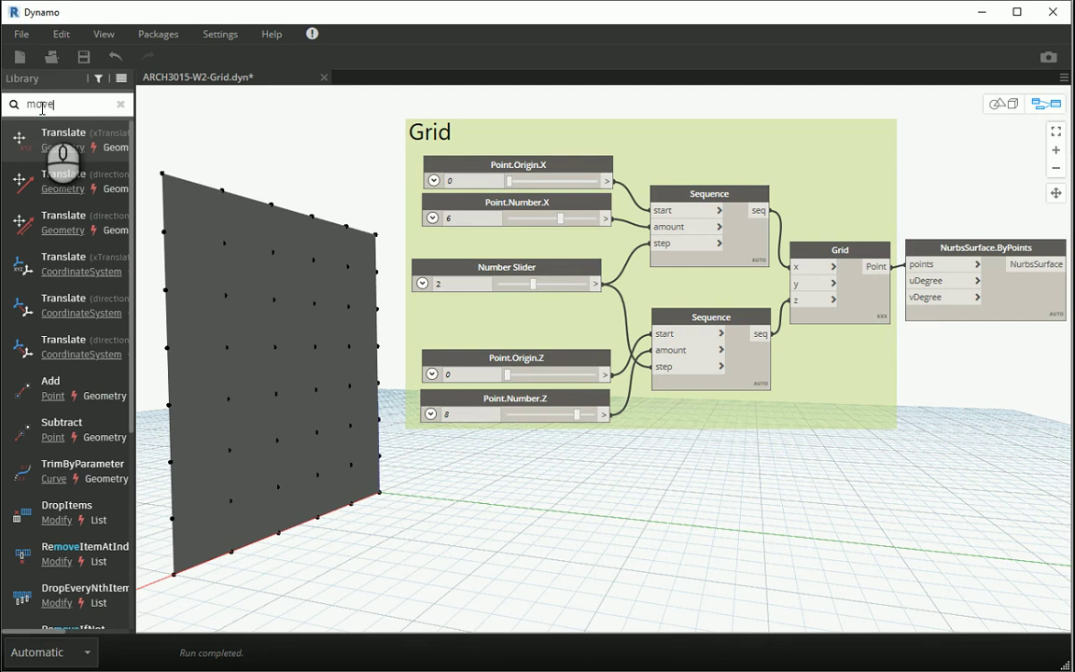
{"action": "mouse_move", "coordinate": [72, 142]}
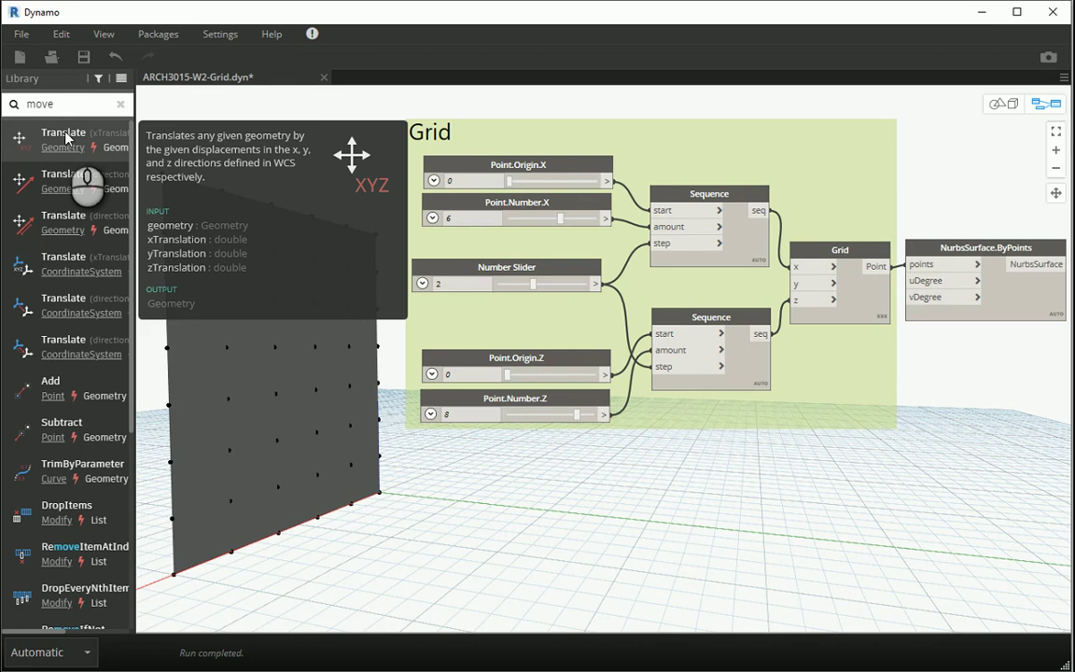
{"action": "left_click", "coordinate": [65, 137]}
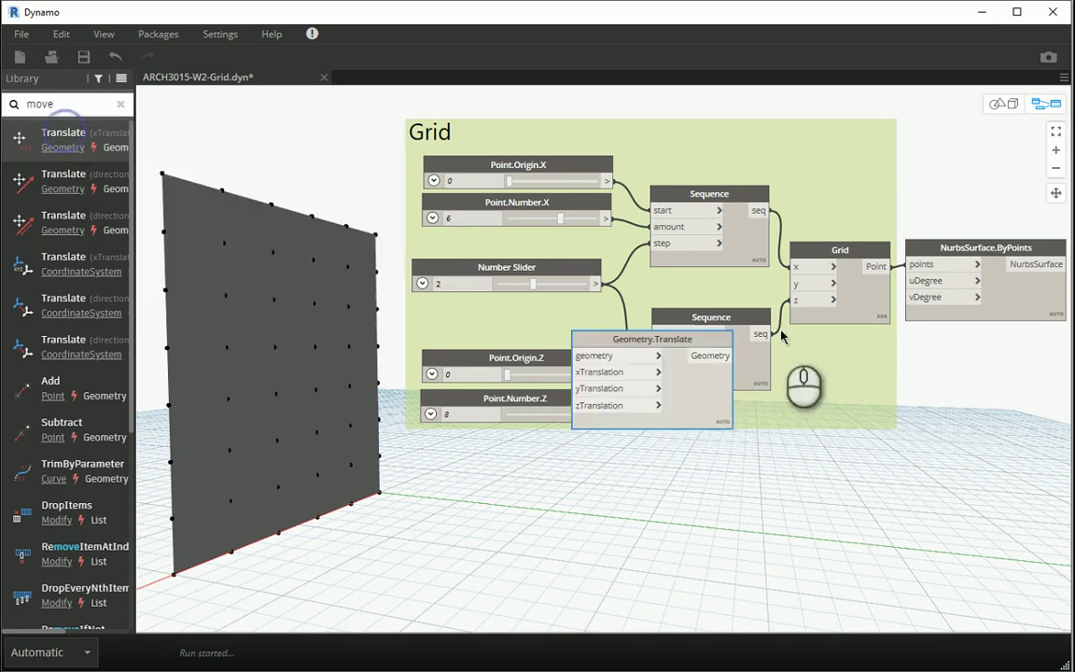
Step: Place Translate below NurbsSurface.ByPoints and wire the Grid points into its geometry input
{"action": "left_click_drag", "start_coordinate": [625, 340], "coordinate": [961, 345]}
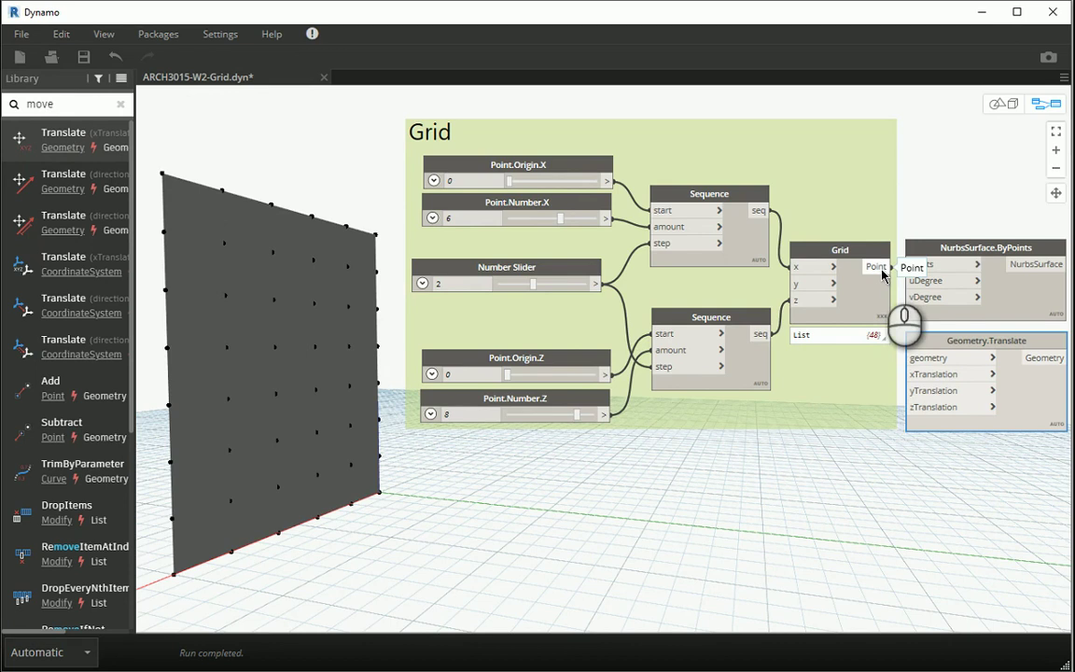
{"action": "left_click", "coordinate": [877, 268]}
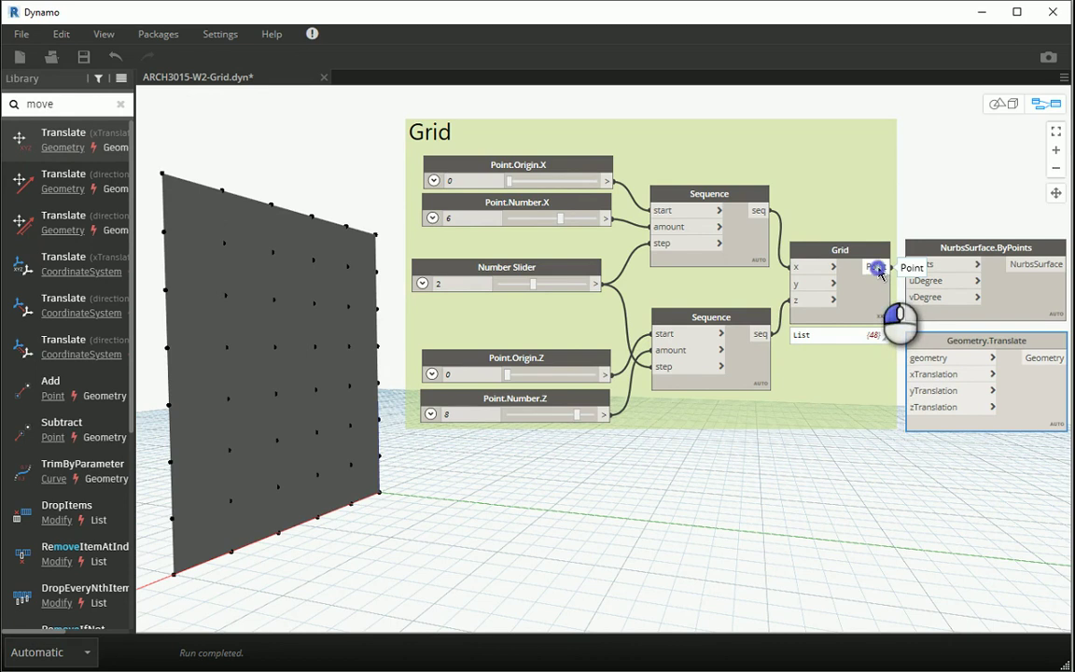
{"action": "left_click", "coordinate": [910, 360]}
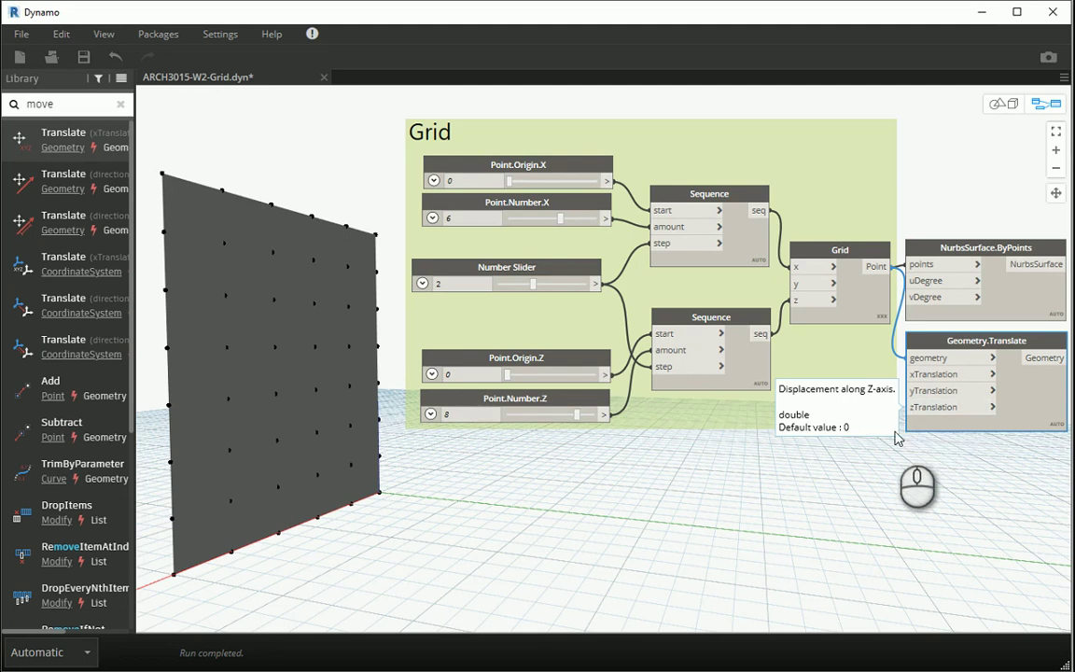
Step: Create a Code Block with value 1 and wire it to Translate's yTranslation input
{"action": "left_click", "coordinate": [833, 444]}
{"action": "double_click", "coordinate": [827, 457]}
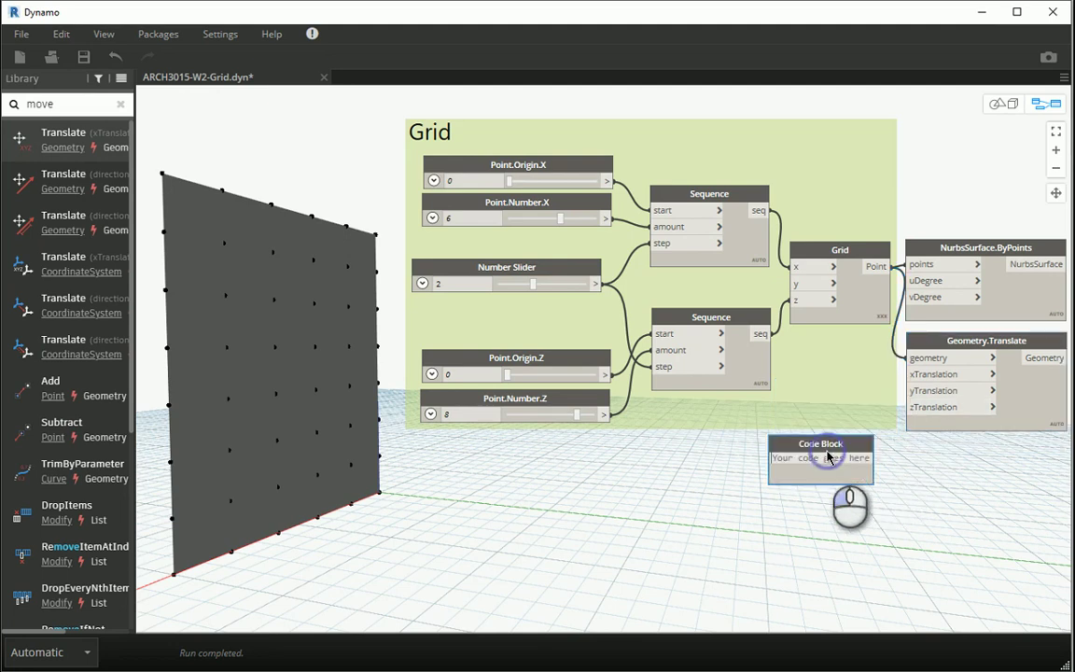
{"action": "type", "text": "1"}
{"action": "left_click", "coordinate": [826, 457]}
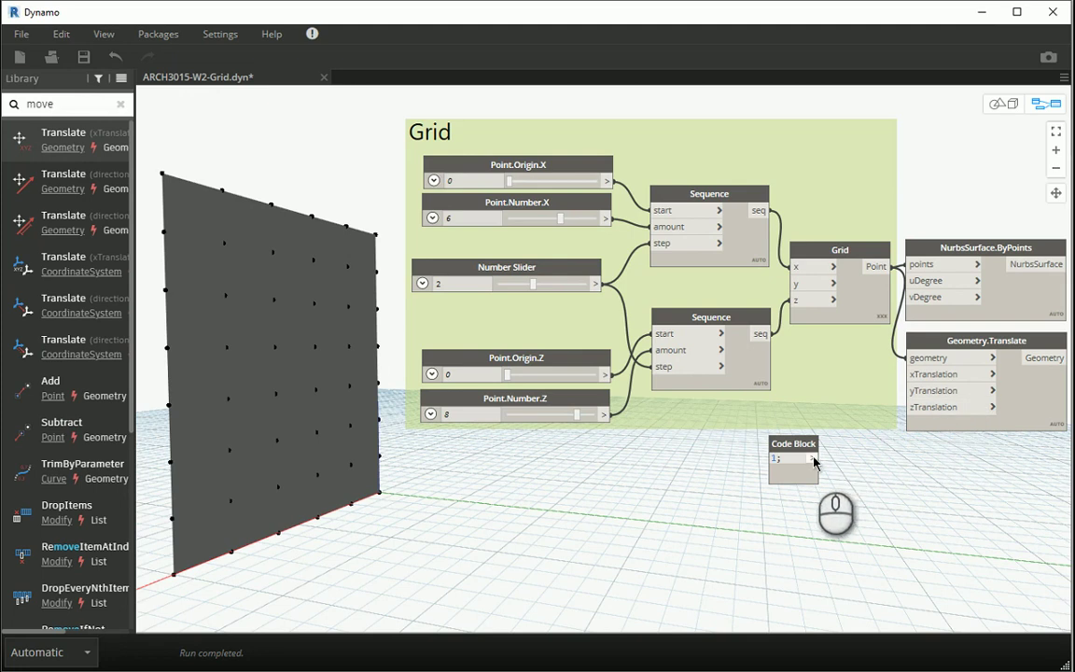
{"action": "left_click", "coordinate": [813, 459]}
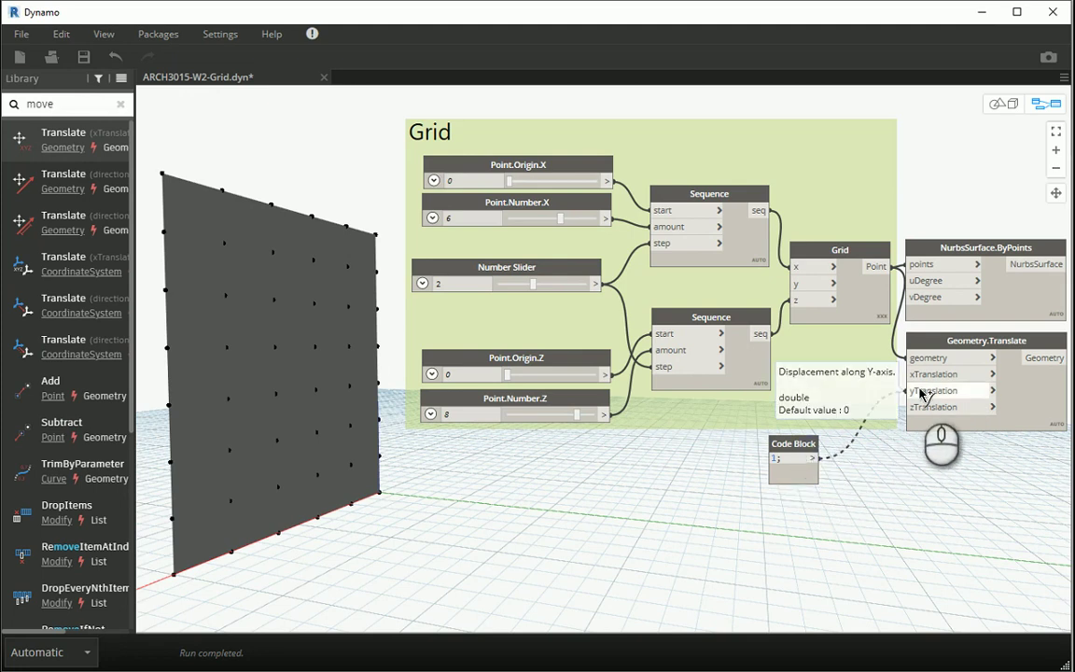
{"action": "left_click", "coordinate": [918, 390]}
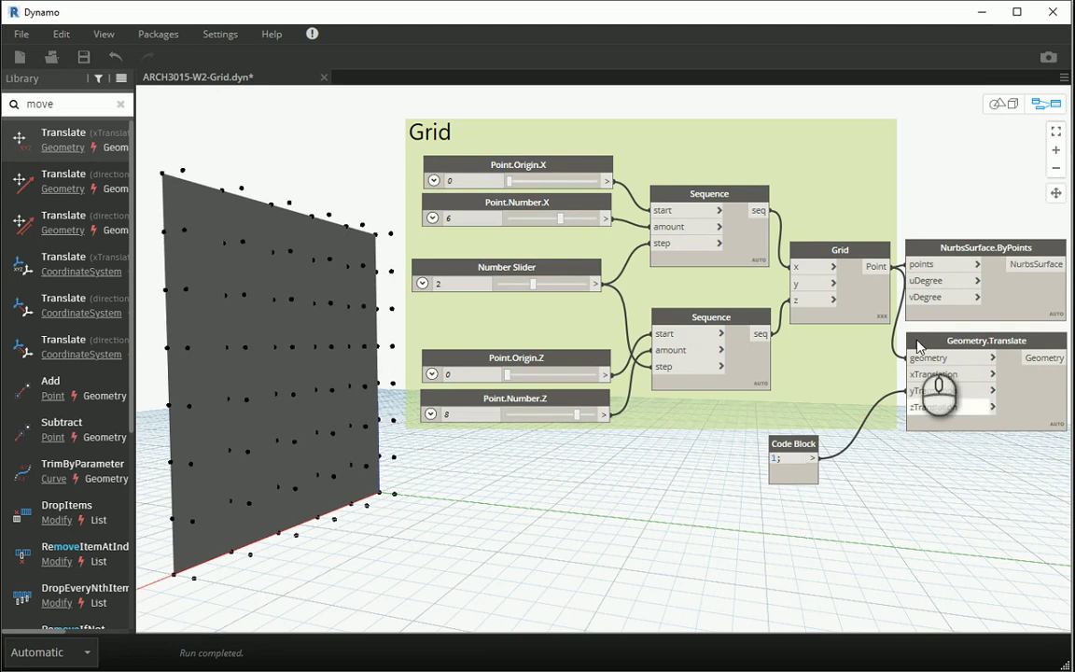
Step: Hide the NURBS surface preview and connect the value 1 to yTranslation
{"action": "right_click", "coordinate": [945, 249]}
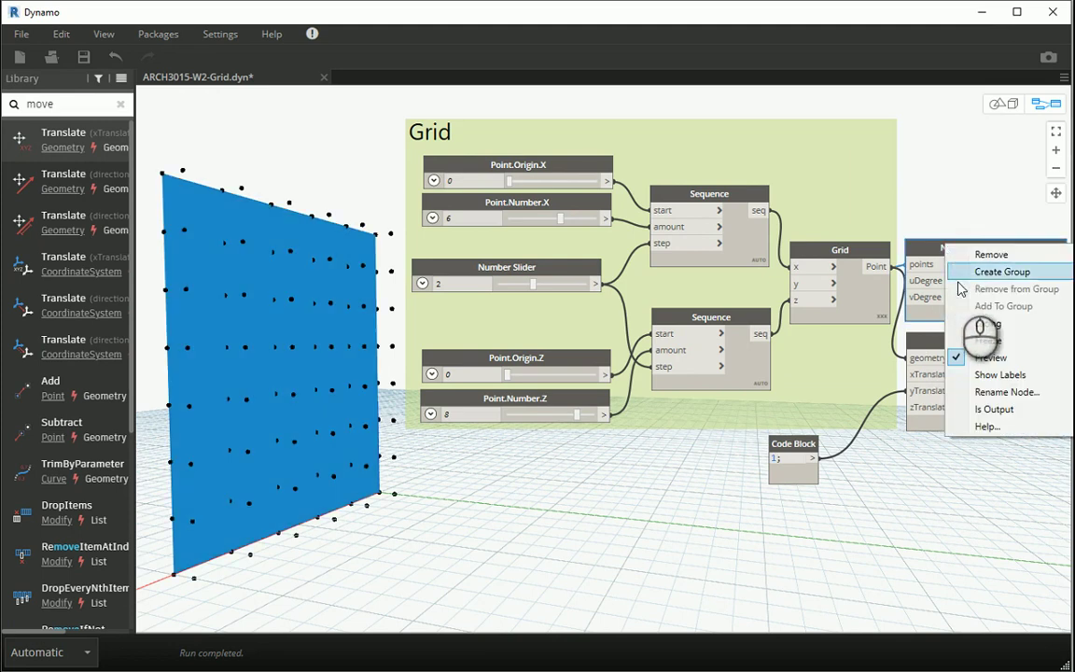
{"action": "left_click", "coordinate": [989, 357]}
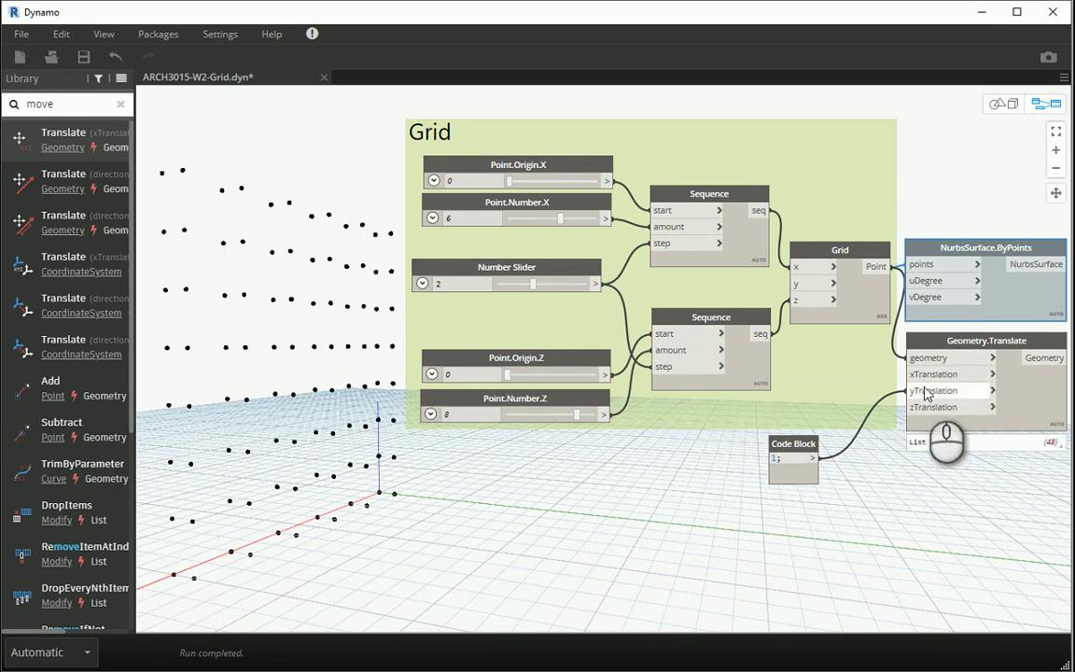
{"action": "mouse_move", "coordinate": [926, 396]}
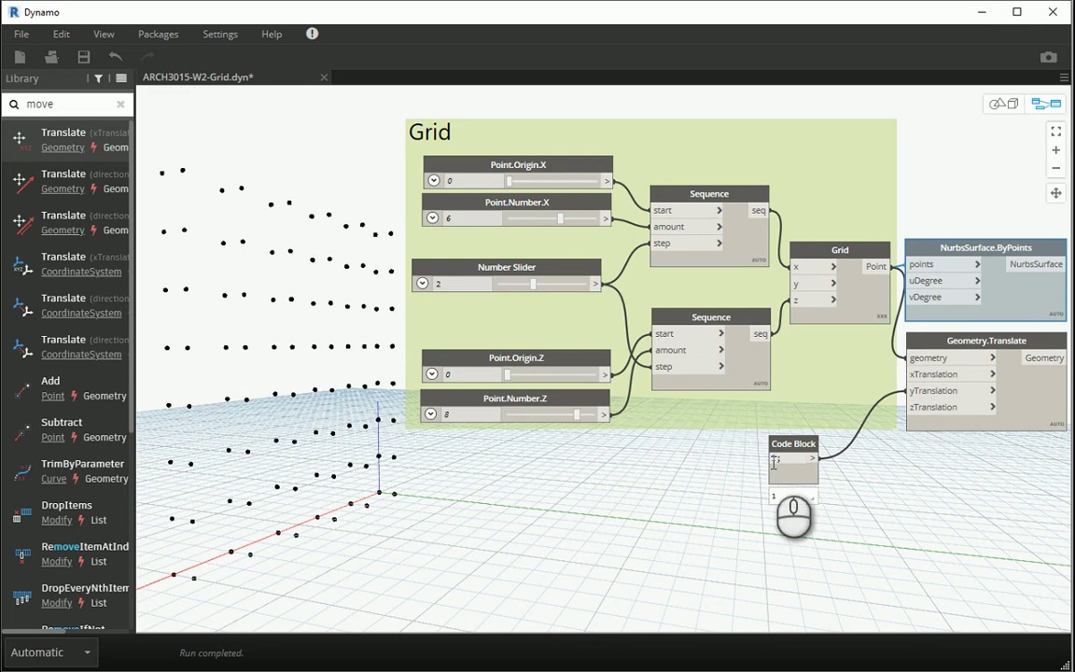
{"action": "middle_click", "coordinate": [705, 511]}
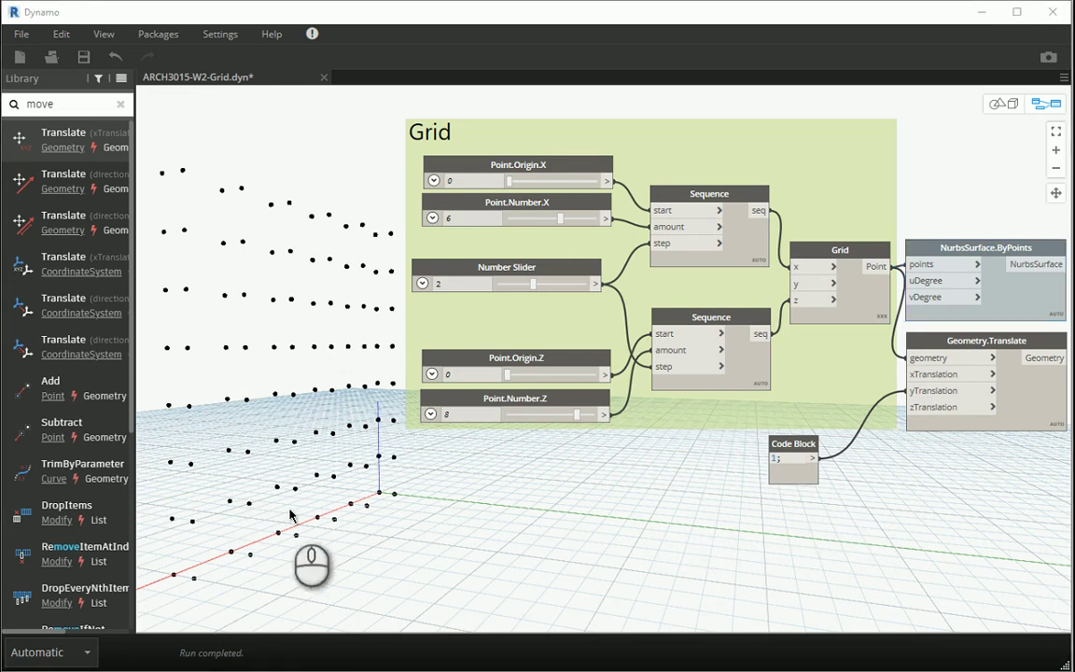
{"action": "left_click", "coordinate": [920, 400]}
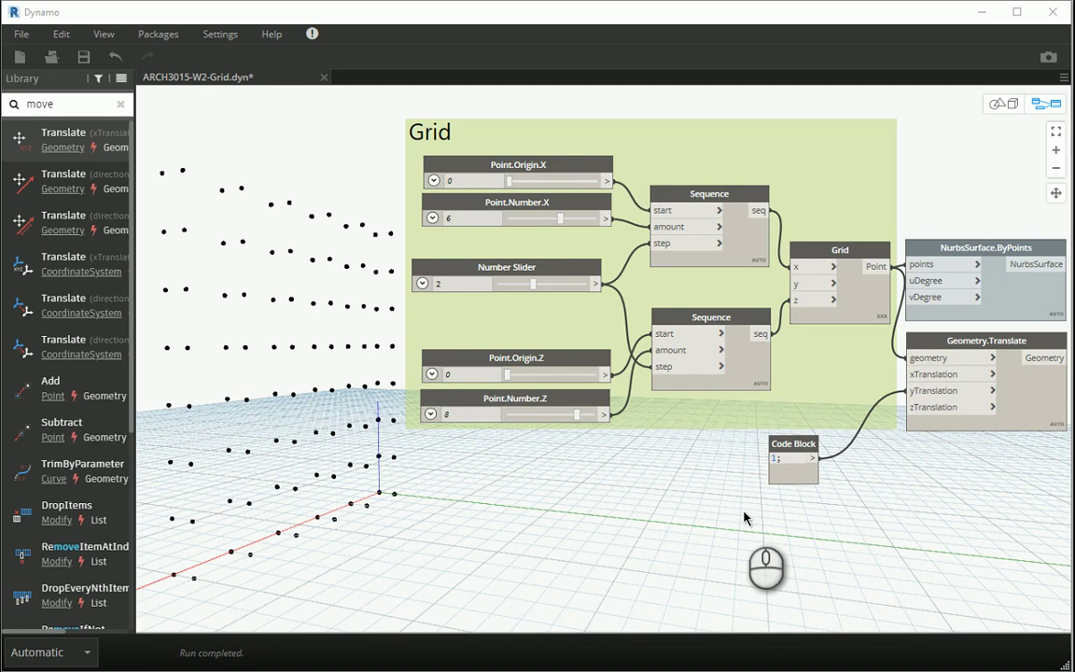
{"action": "left_click", "coordinate": [75, 101]}
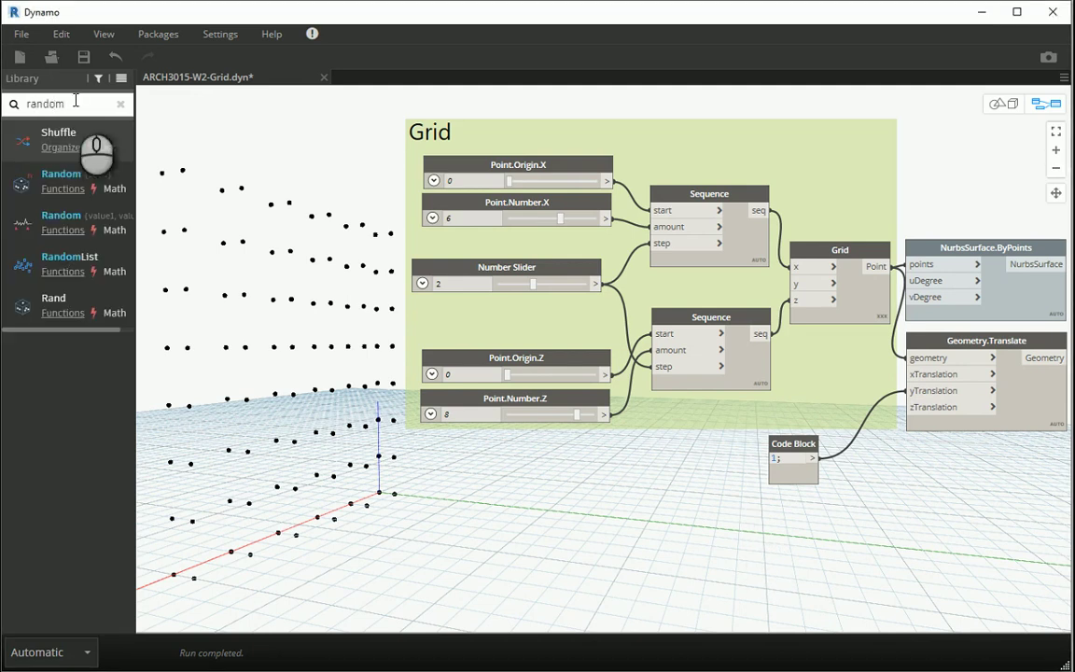
Step: Add a Math.RandomList node below the Grid group and a List Create node beside it
{"action": "left_click", "coordinate": [70, 257]}
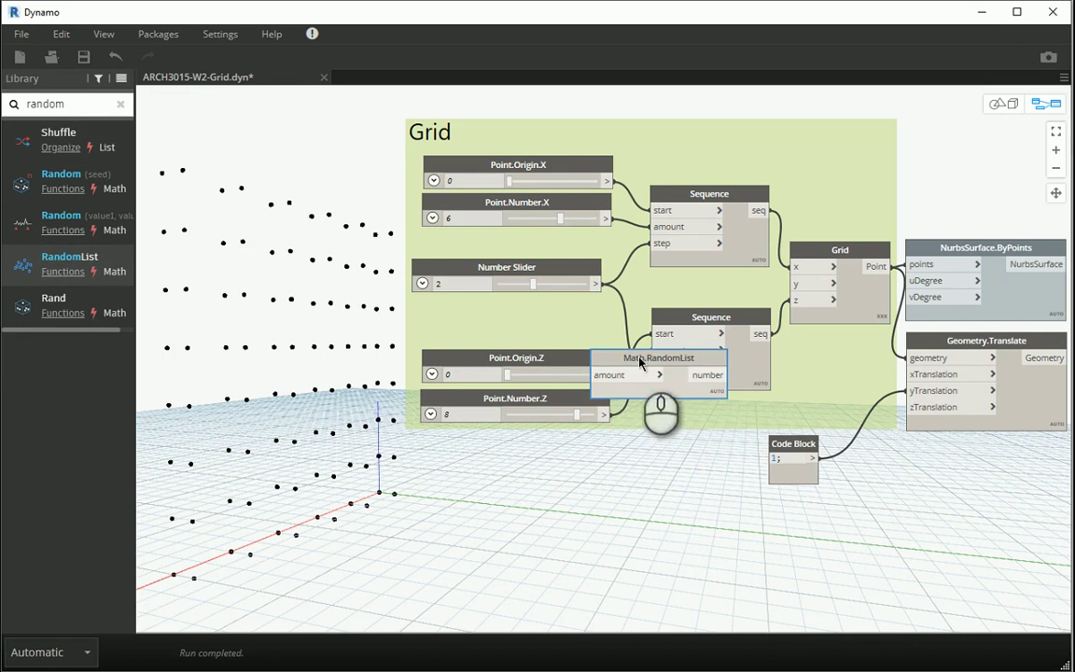
{"action": "left_click_drag", "start_coordinate": [640, 363], "coordinate": [659, 463]}
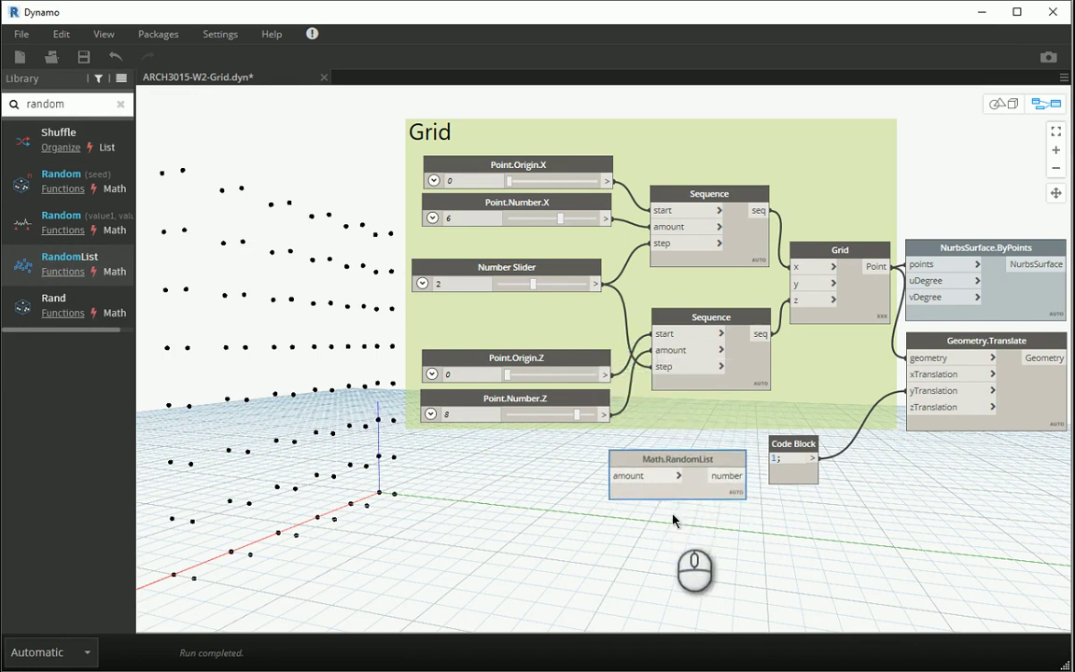
{"action": "left_click", "coordinate": [81, 103]}
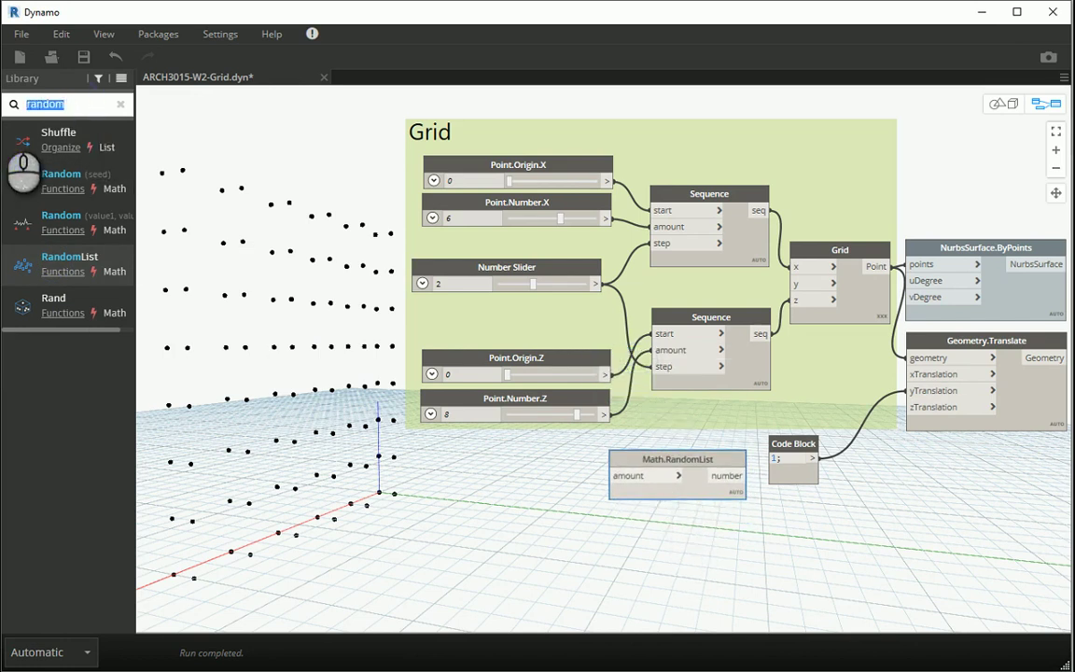
{"action": "type", "text": "list"}
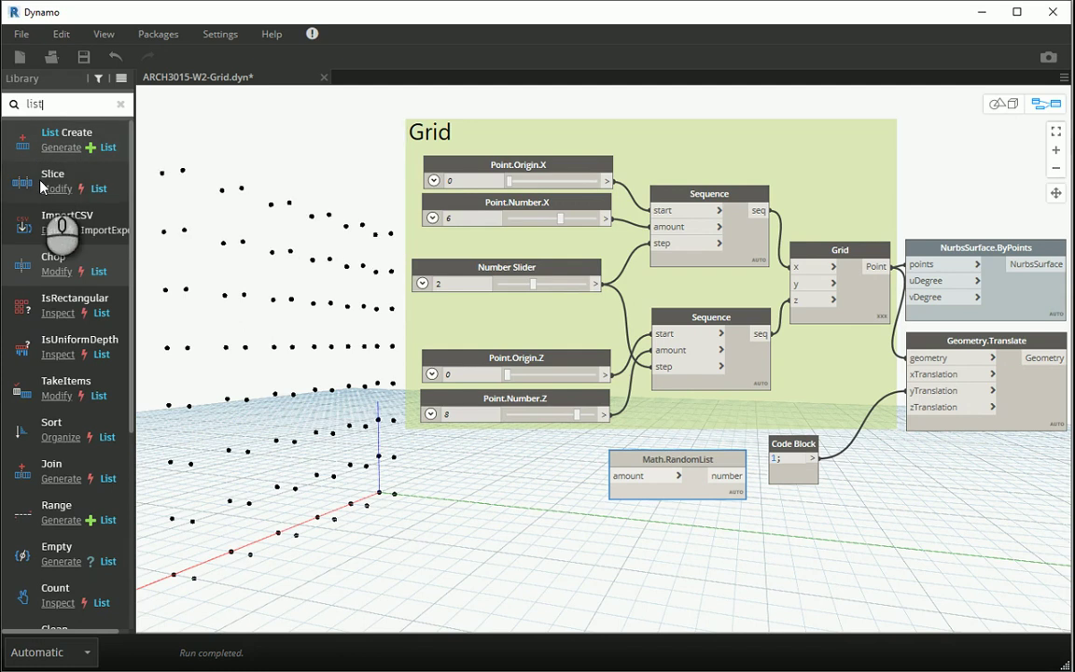
{"action": "mouse_move", "coordinate": [46, 252]}
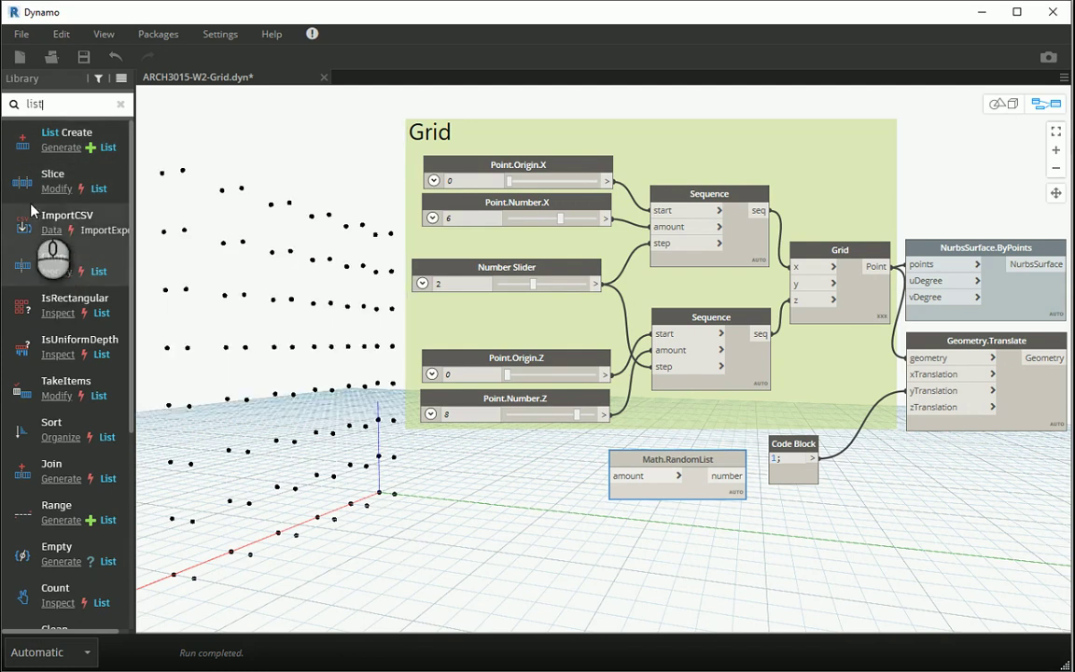
{"action": "left_click", "coordinate": [47, 134]}
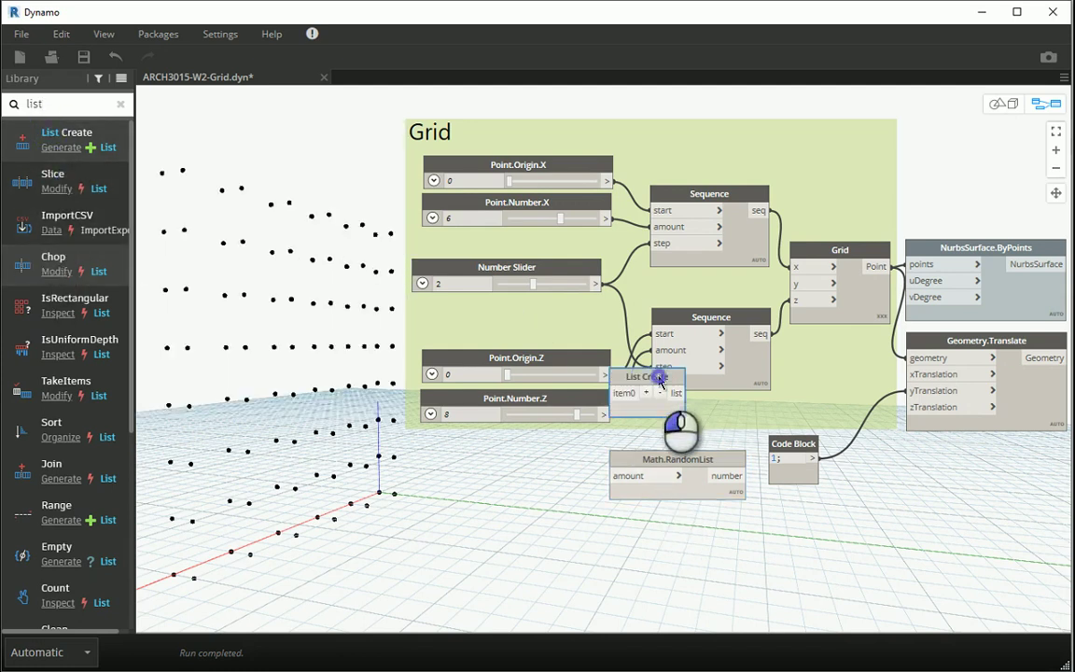
{"action": "left_click_drag", "start_coordinate": [659, 376], "coordinate": [567, 460]}
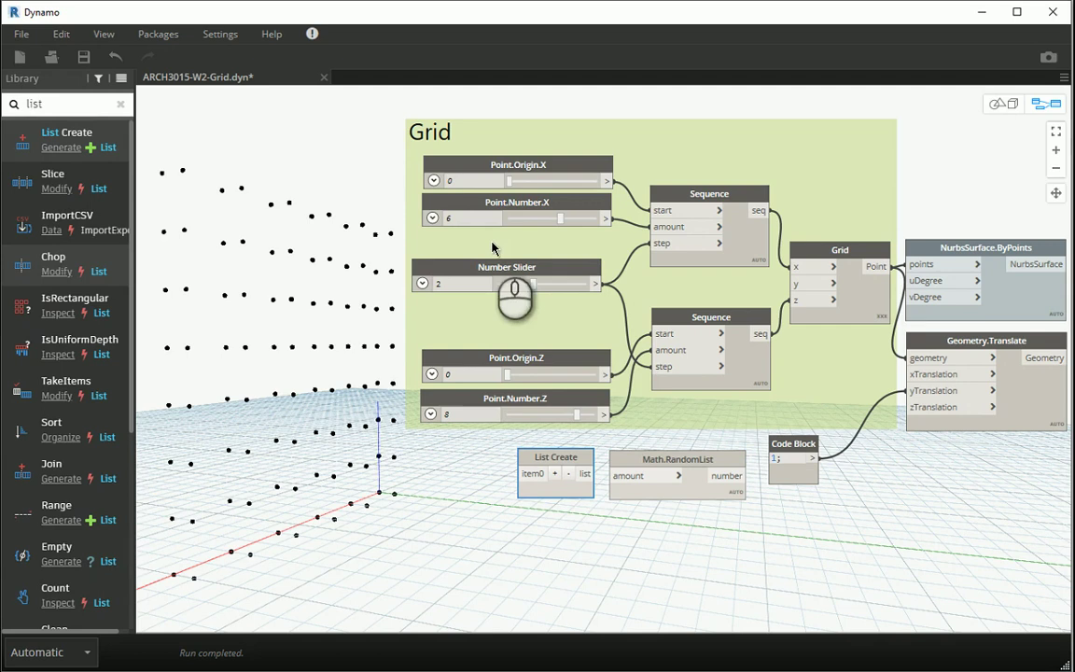
Step: Expand List Create to eight inputs (item0–item7) and wire its output to RandomList's amount
{"action": "left_click", "coordinate": [554, 474]}
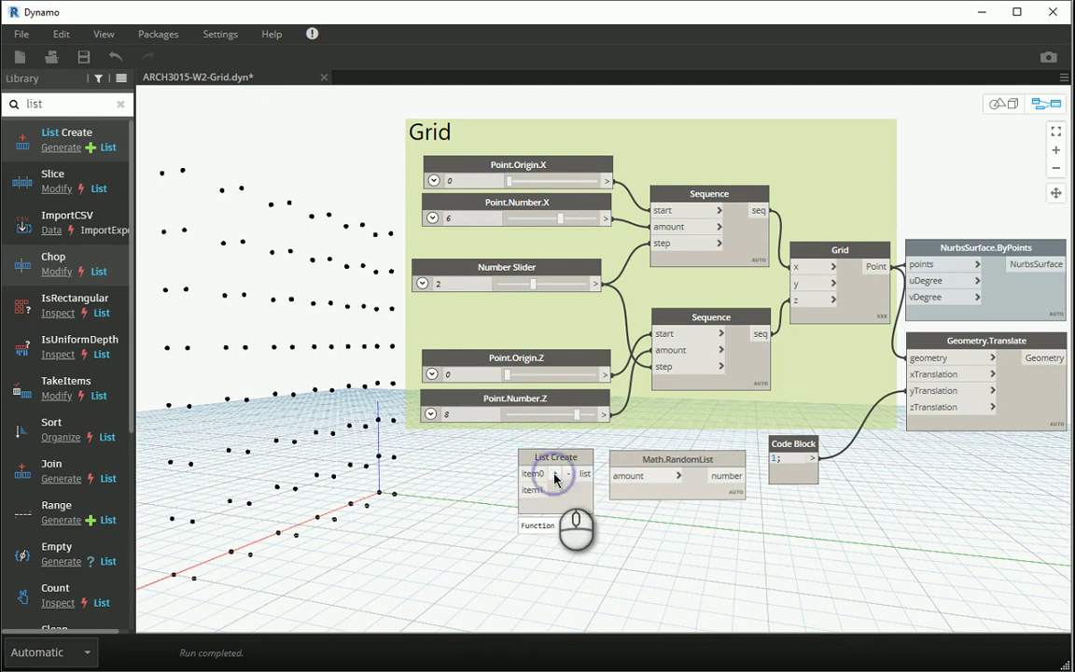
{"action": "left_click", "coordinate": [554, 474]}
{"action": "left_click", "coordinate": [554, 474]}
{"action": "left_click", "coordinate": [554, 474]}
{"action": "left_click", "coordinate": [554, 474]}
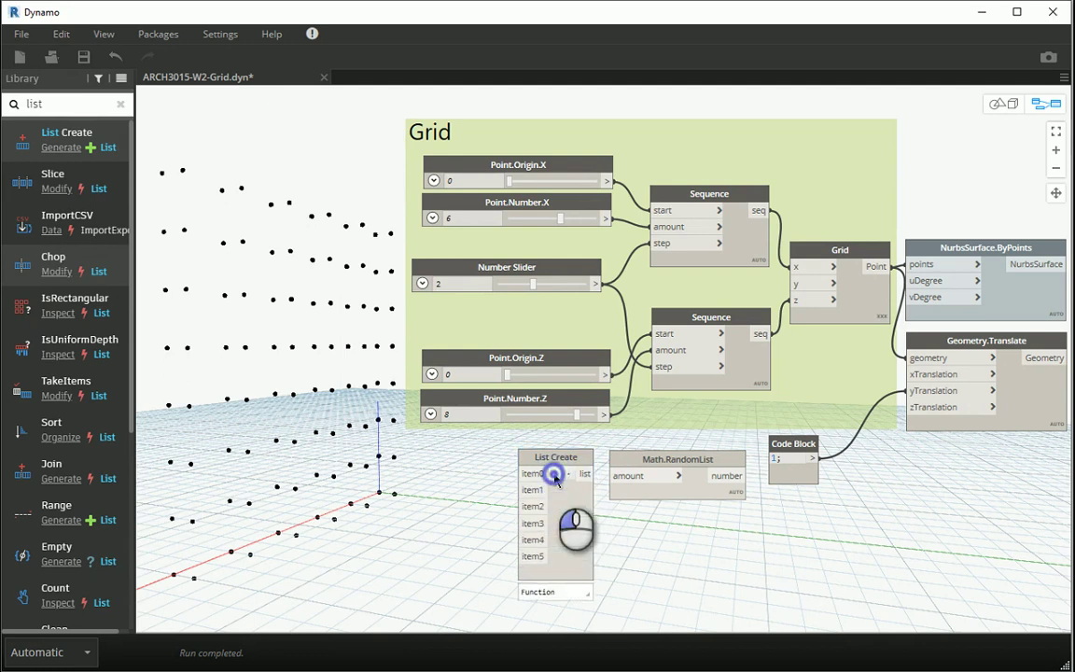
{"action": "left_click", "coordinate": [555, 474]}
{"action": "left_click", "coordinate": [555, 474]}
{"action": "left_click_drag", "start_coordinate": [562, 459], "coordinate": [614, 469]}
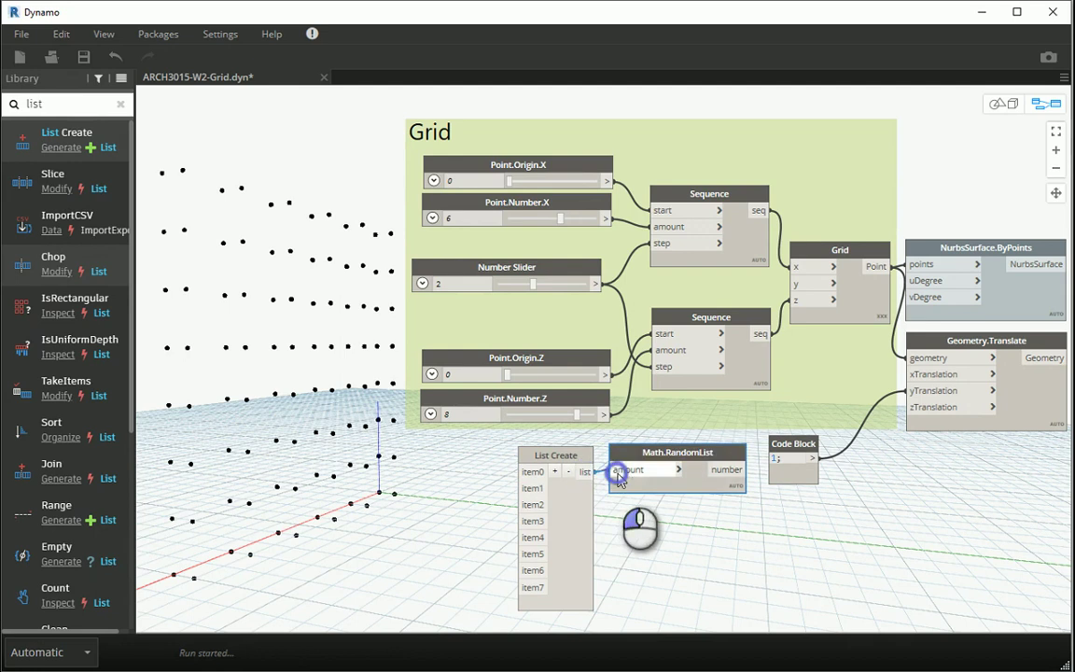
Step: Wire a '10;' Code Block into all eight List Create inputs and pin RandomList's preview
{"action": "double_click", "coordinate": [465, 480]}
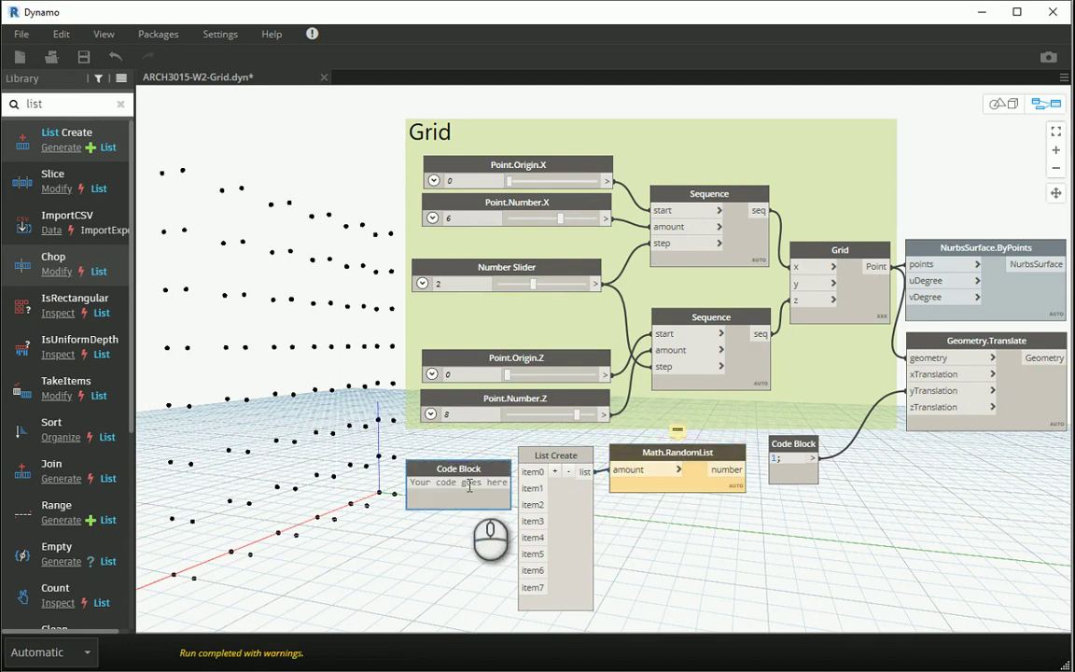
{"action": "type", "text": "10;"}
{"action": "left_click", "coordinate": [469, 488]}
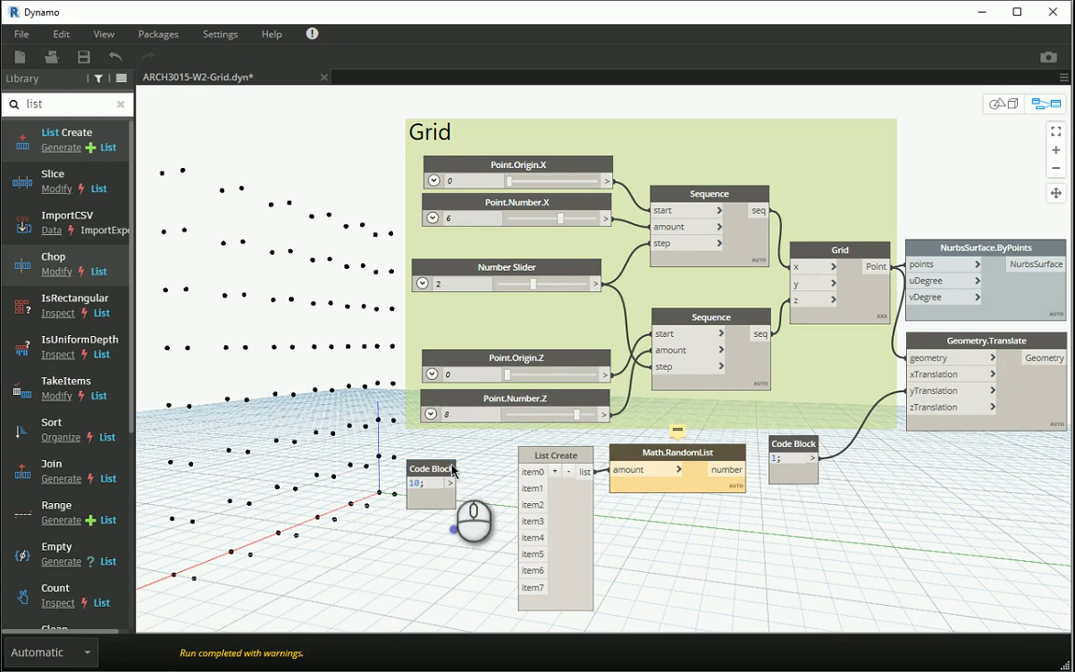
{"action": "left_click_drag", "start_coordinate": [437, 474], "coordinate": [525, 505]}
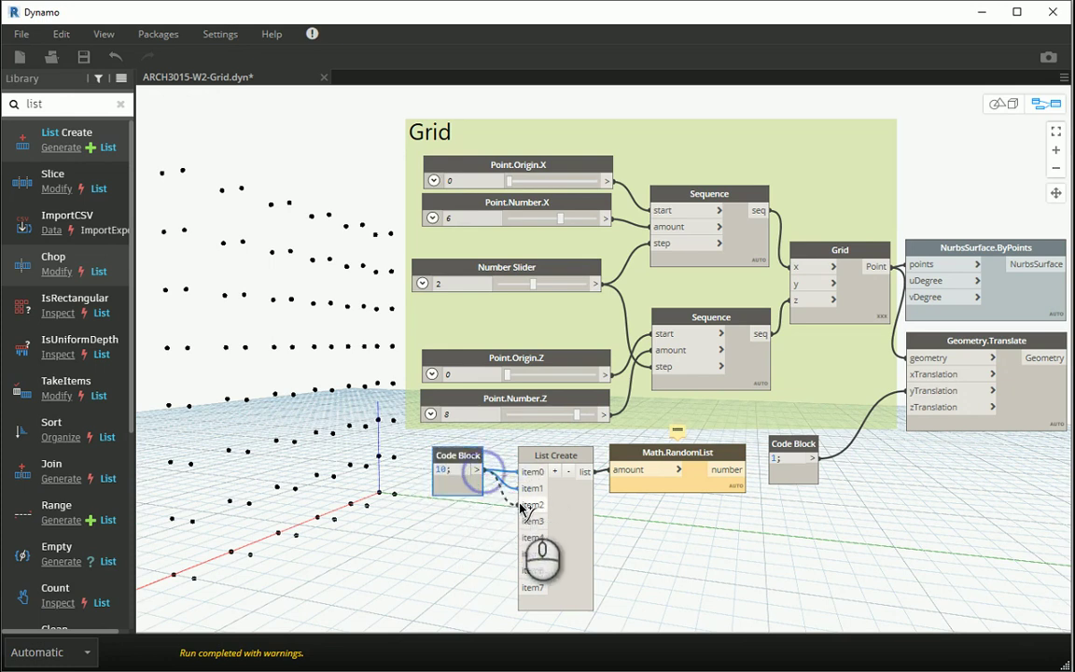
{"action": "left_click_drag", "start_coordinate": [477, 471], "coordinate": [525, 570]}
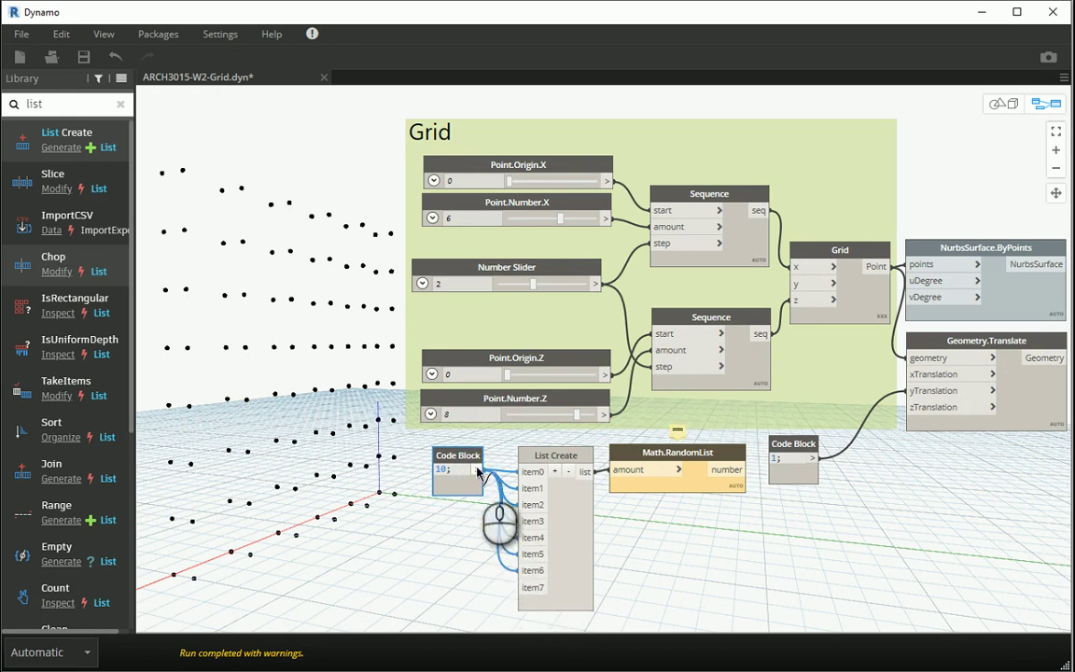
{"action": "left_click_drag", "start_coordinate": [476, 470], "coordinate": [523, 588]}
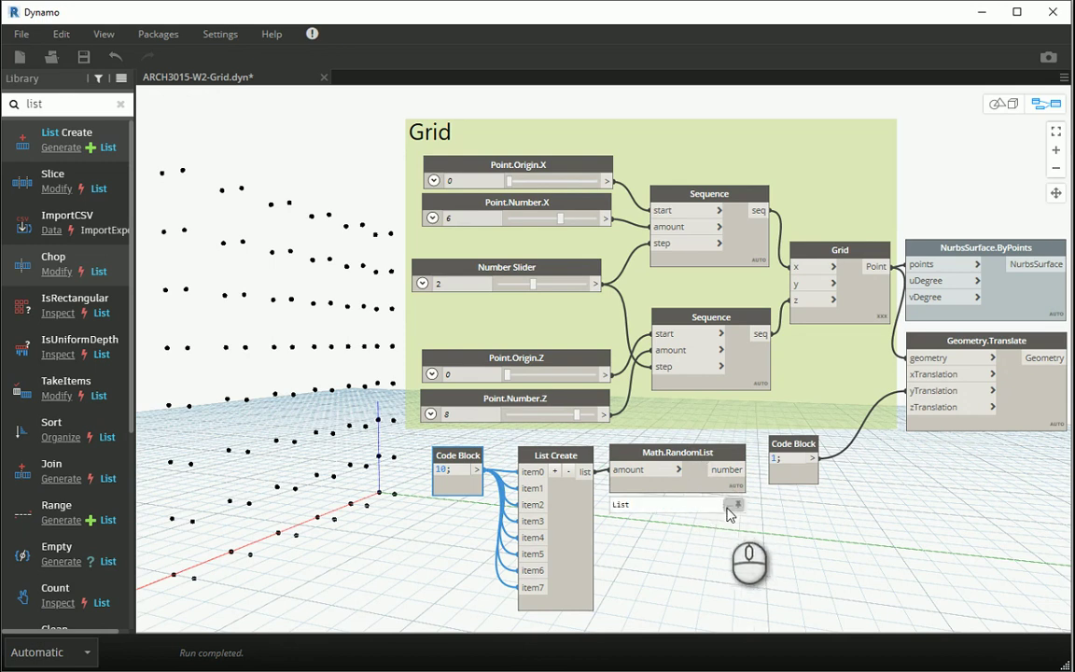
{"action": "left_click", "coordinate": [732, 505]}
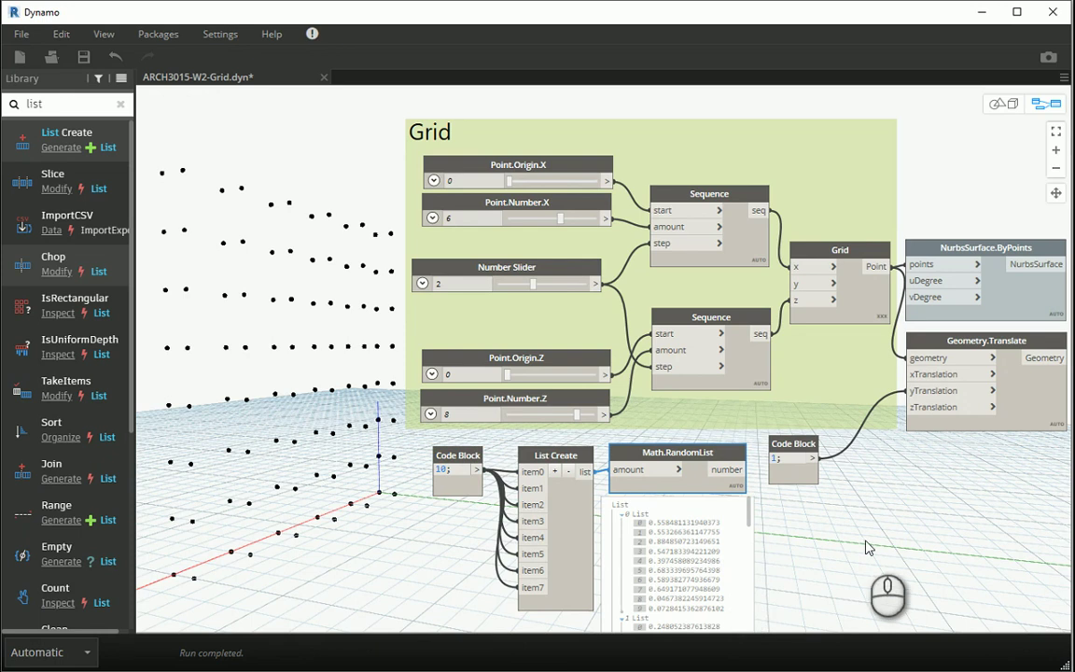
{"action": "left_click_drag", "start_coordinate": [802, 447], "coordinate": [824, 517]}
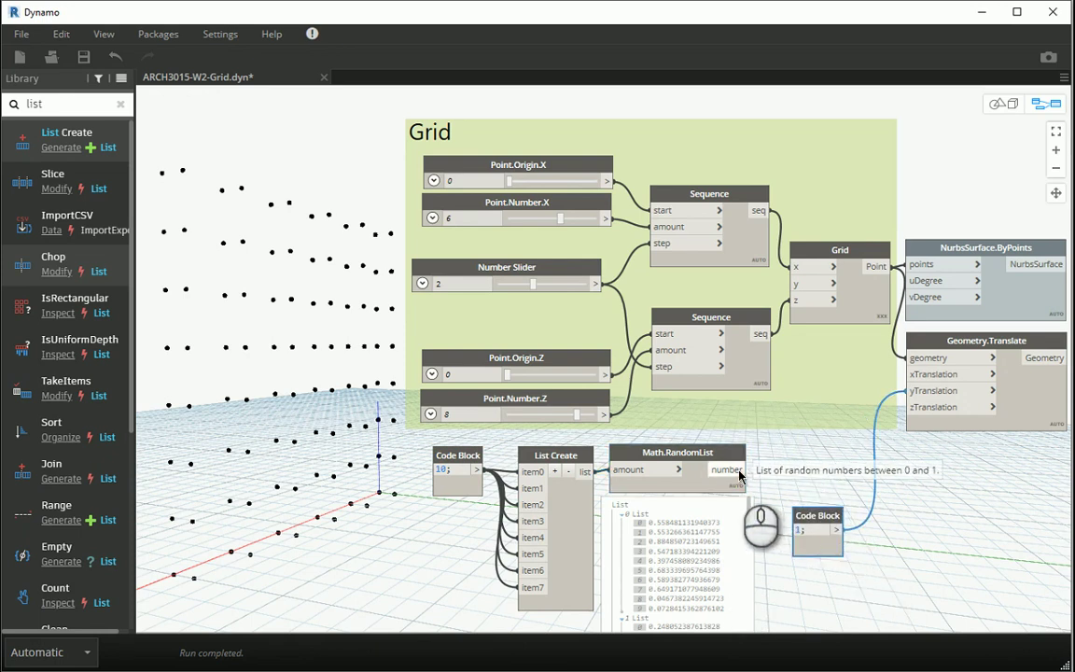
Step: Drive Translate's yTranslation with the RandomList numbers and hide the Grid node's preview
{"action": "left_click_drag", "start_coordinate": [739, 476], "coordinate": [913, 391]}
{"action": "left_click", "coordinate": [811, 518]}
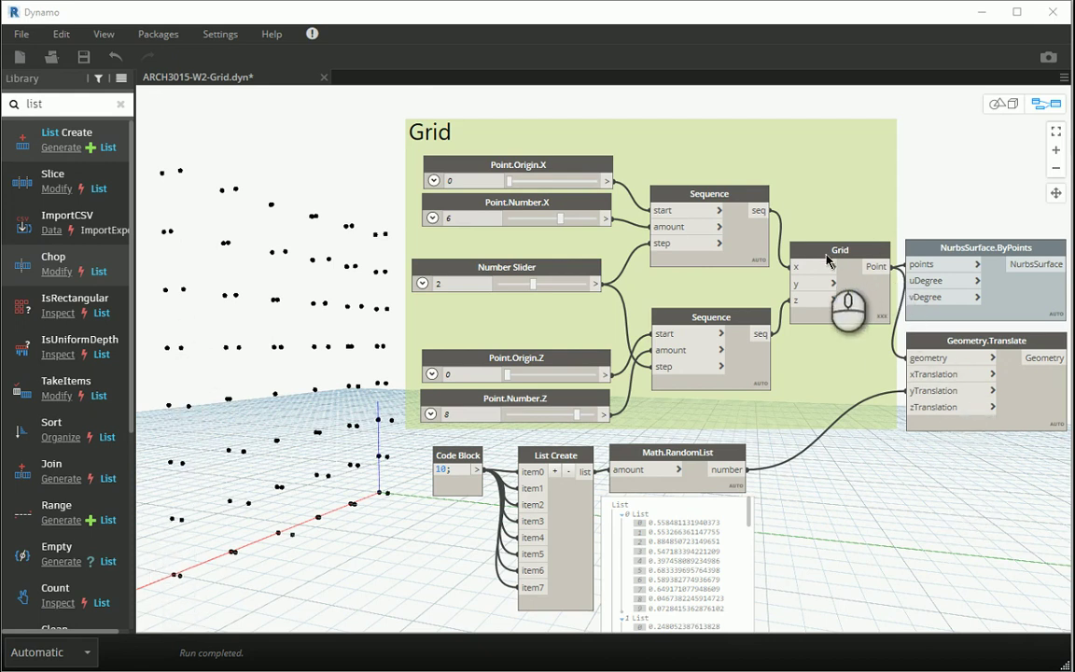
{"action": "right_click", "coordinate": [827, 253]}
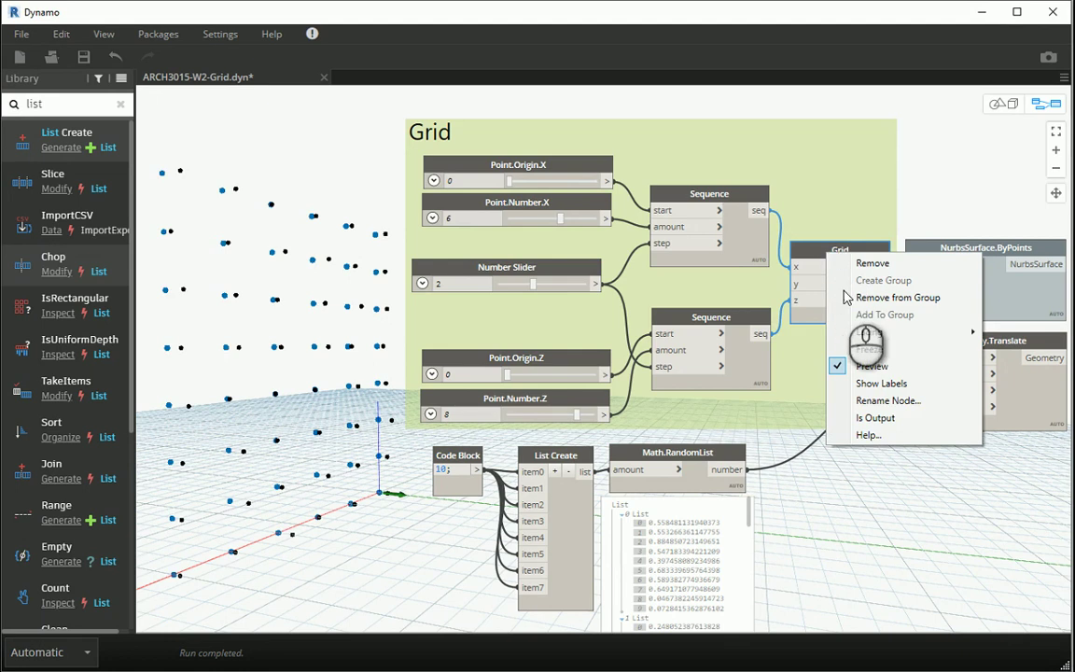
{"action": "left_click", "coordinate": [842, 366]}
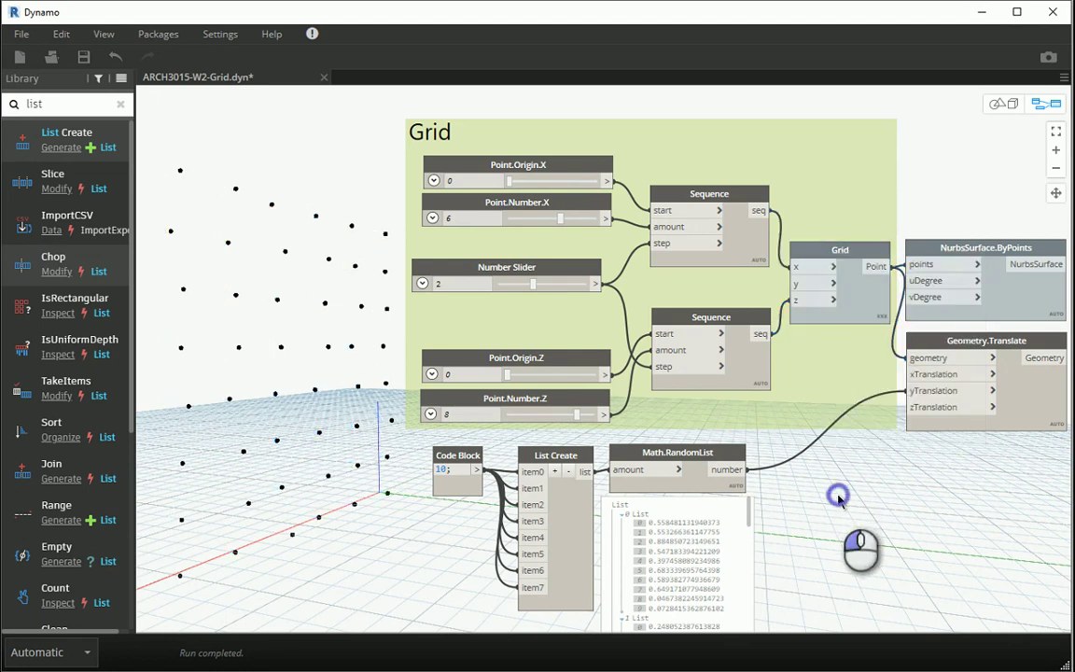
{"action": "scroll", "coordinate": [688, 302], "scroll_direction": "down", "scroll_amount": 3}
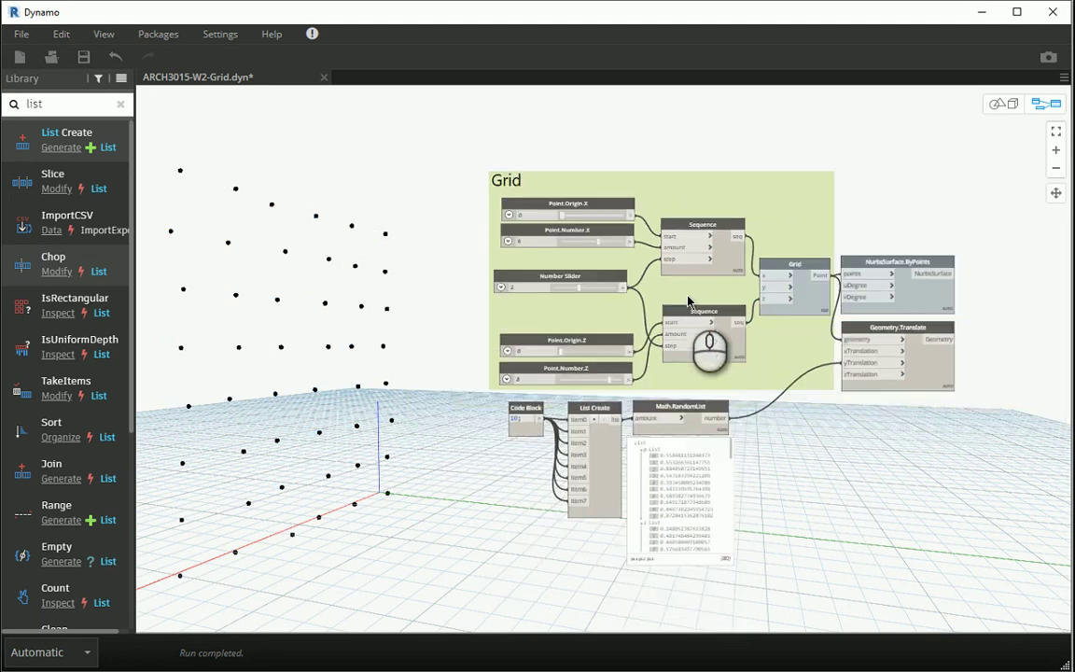
{"action": "scroll", "coordinate": [965, 297], "scroll_direction": "up", "scroll_amount": 3}
Step: Rebuild NurbsSurface.ByPoints from the translated points and turn its preview back on
{"action": "left_click_drag", "start_coordinate": [828, 287], "coordinate": [944, 288]}
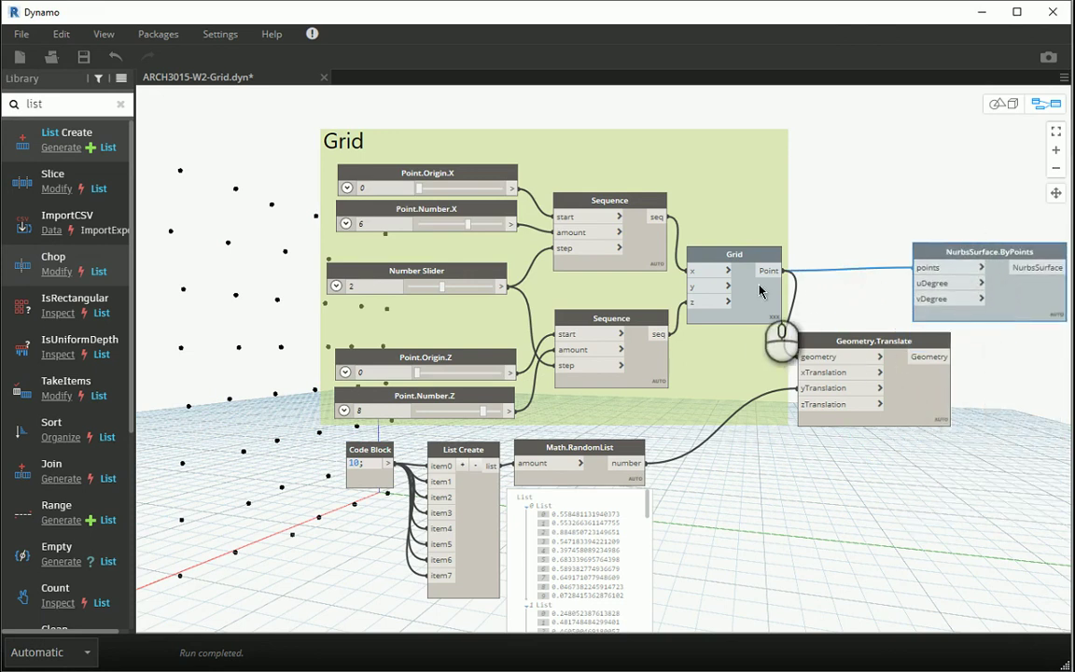
{"action": "mouse_move", "coordinate": [758, 292]}
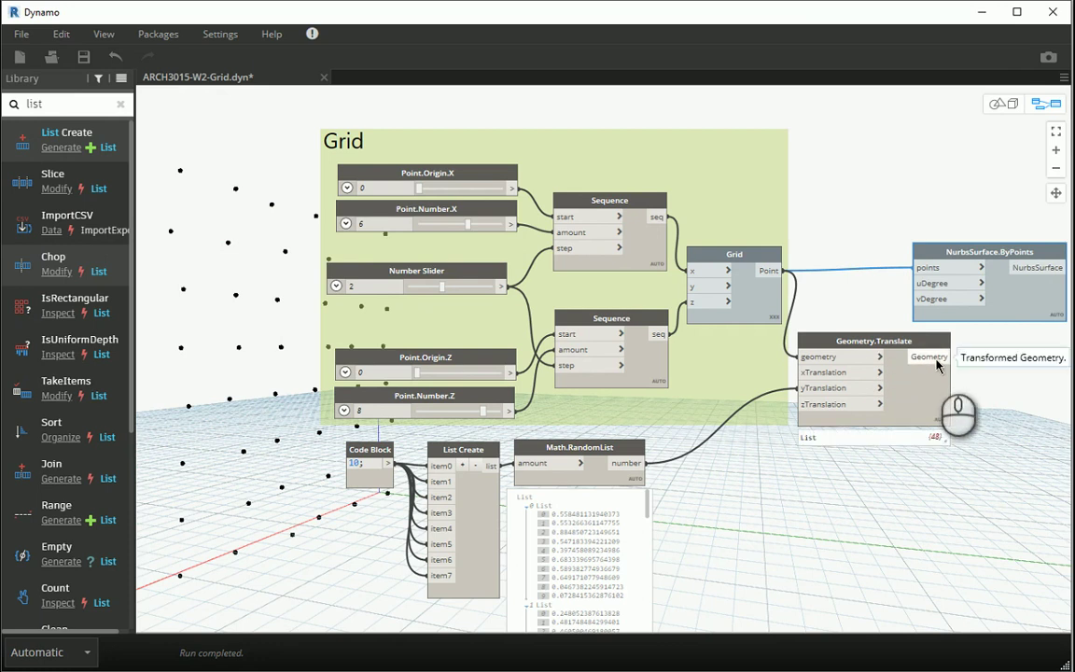
{"action": "left_click_drag", "start_coordinate": [931, 358], "coordinate": [910, 273]}
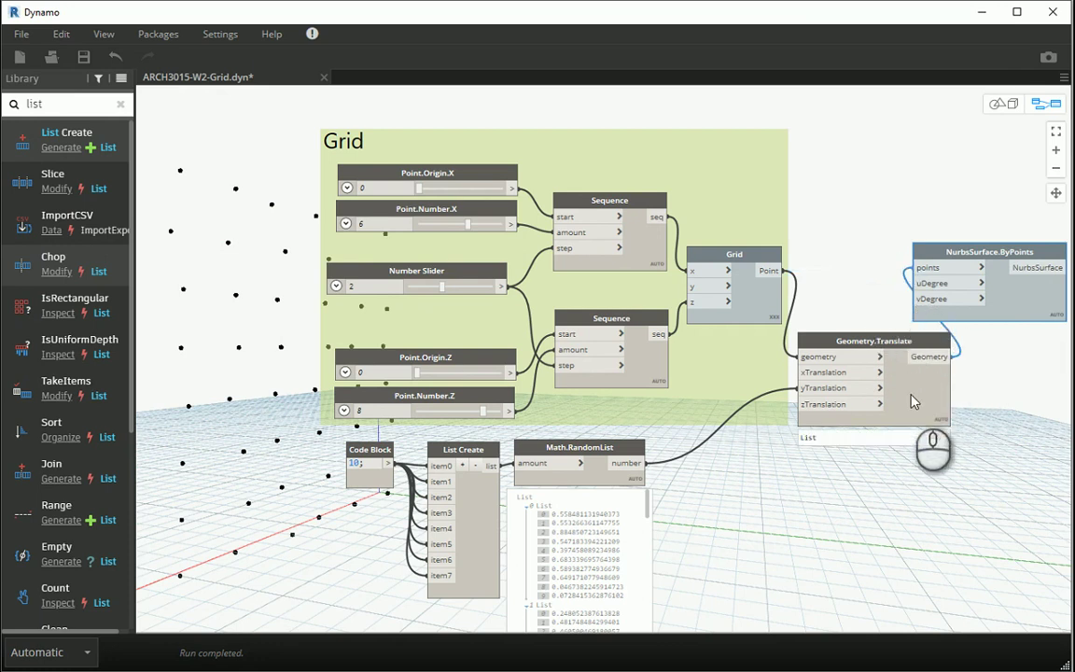
{"action": "right_click", "coordinate": [975, 252]}
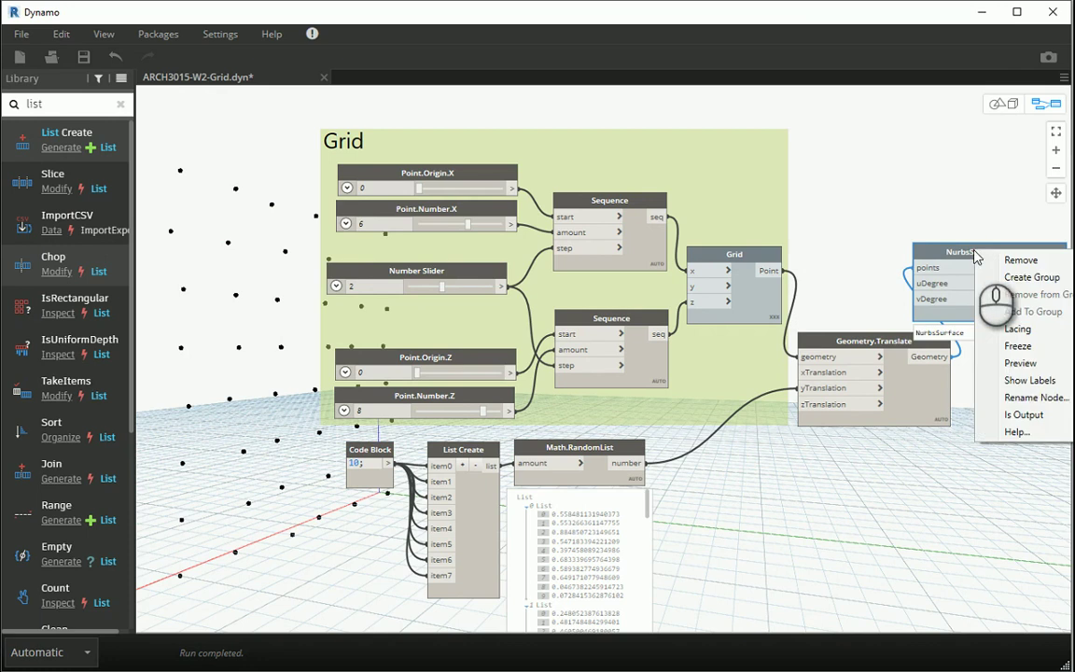
{"action": "left_click", "coordinate": [998, 363]}
{"action": "scroll", "coordinate": [926, 399], "scroll_direction": "down", "scroll_amount": 3}
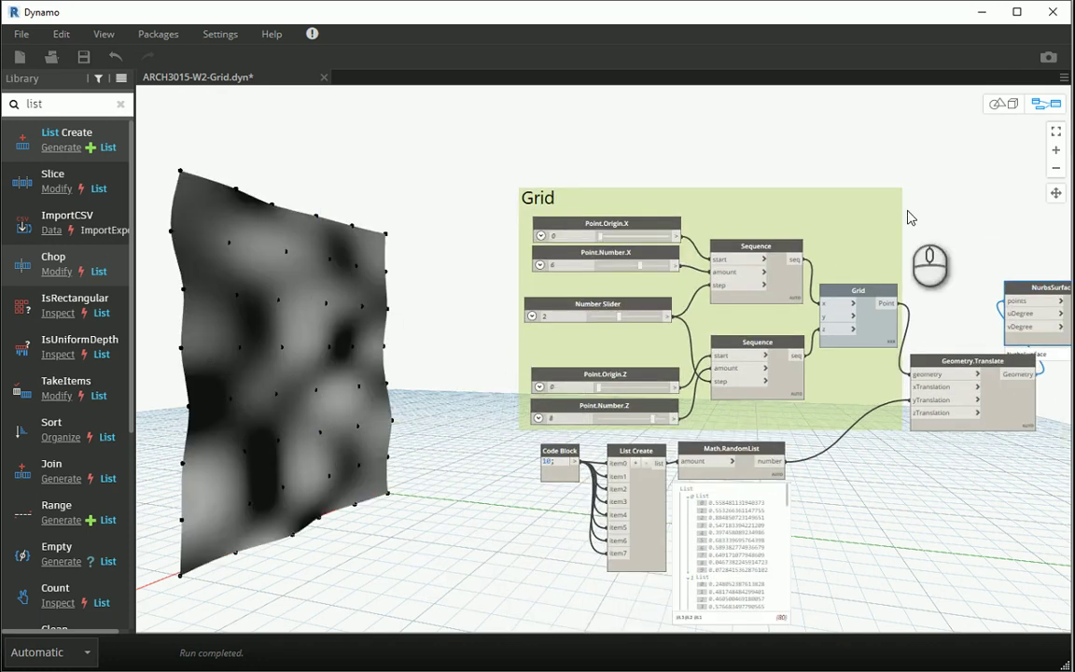
{"action": "left_click", "coordinate": [998, 103]}
{"action": "mouse_move", "coordinate": [284, 356]}
{"action": "right_mouse_down"}
{"action": "mouse_move", "coordinate": [346, 362]}
{"action": "mouse_move", "coordinate": [315, 351]}
{"action": "mouse_move", "coordinate": [280, 359]}
{"action": "right_mouse_up"}
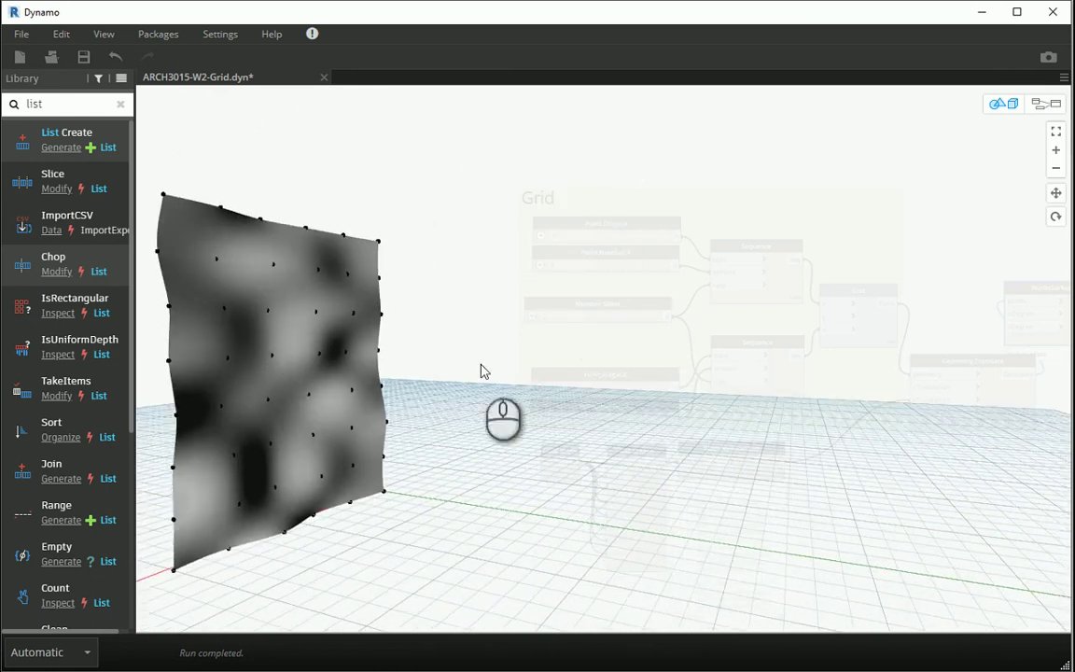
{"action": "left_click", "coordinate": [1046, 104]}
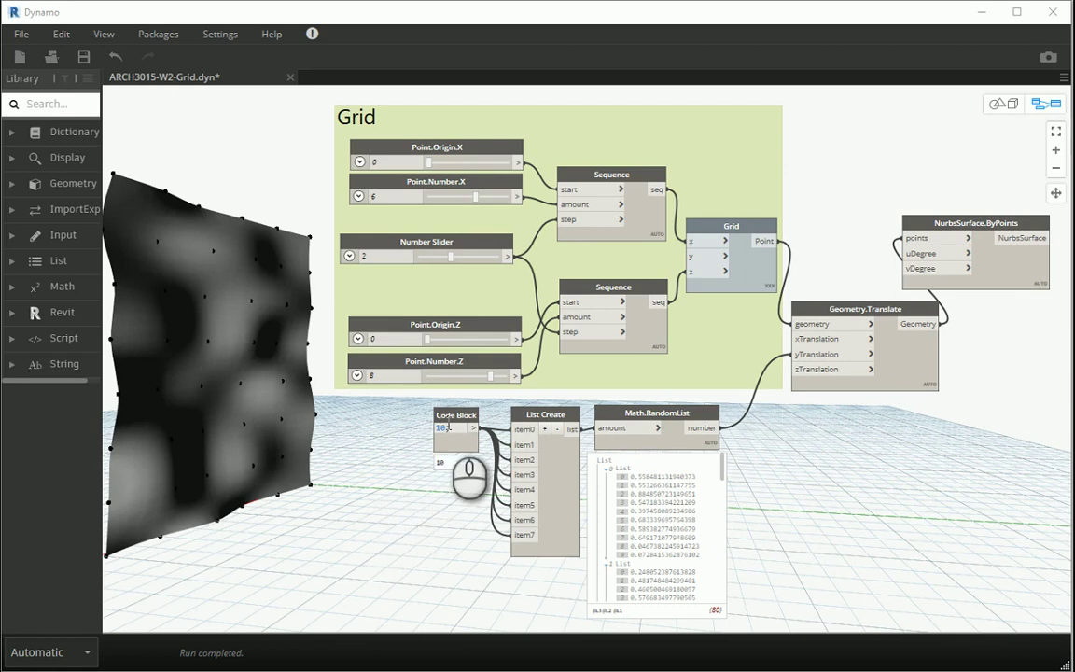
Step: Add a Number Slider and set its Min to 8 and Step to 0.1
{"action": "left_click", "coordinate": [73, 105]}
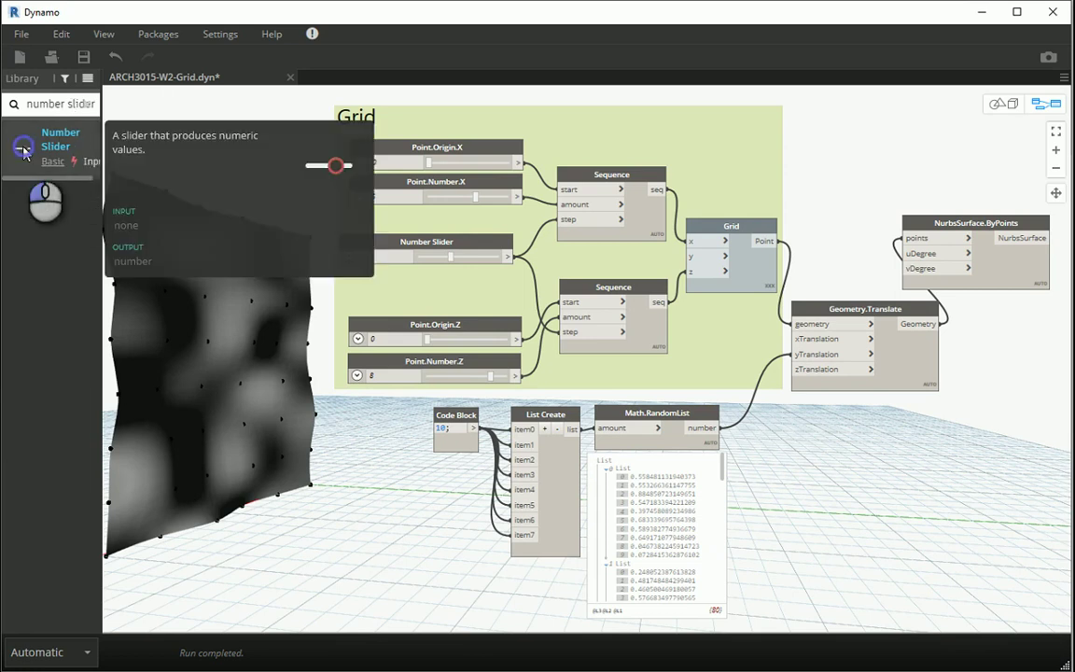
{"action": "left_click", "coordinate": [56, 140]}
{"action": "left_click_drag", "start_coordinate": [681, 402], "coordinate": [385, 476]}
{"action": "left_click", "coordinate": [326, 488]}
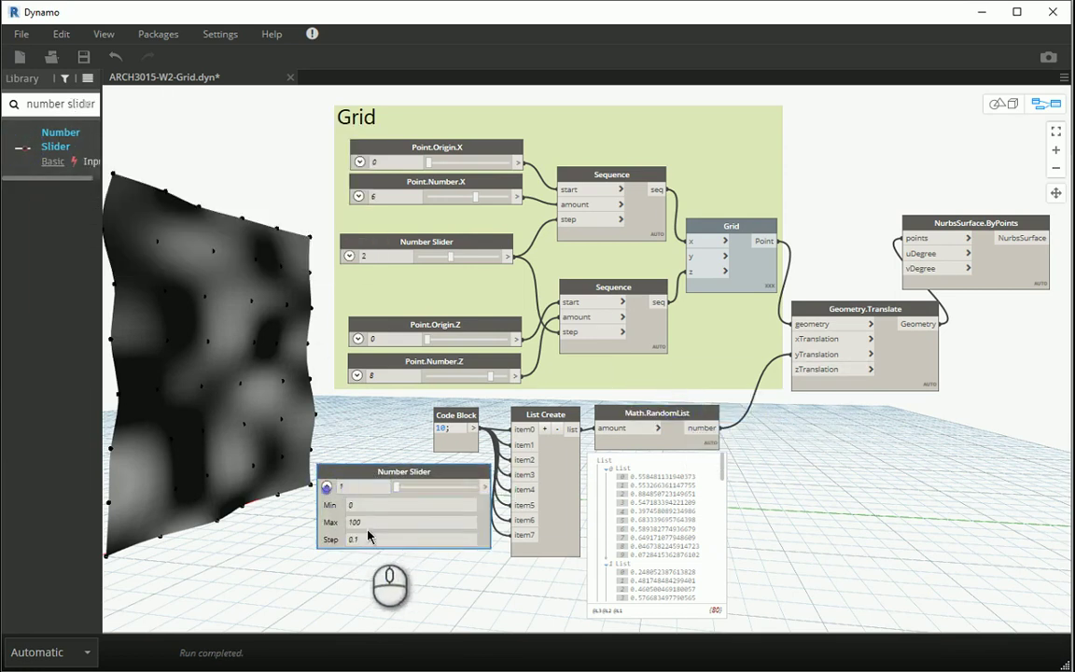
{"action": "double_click", "coordinate": [370, 505]}
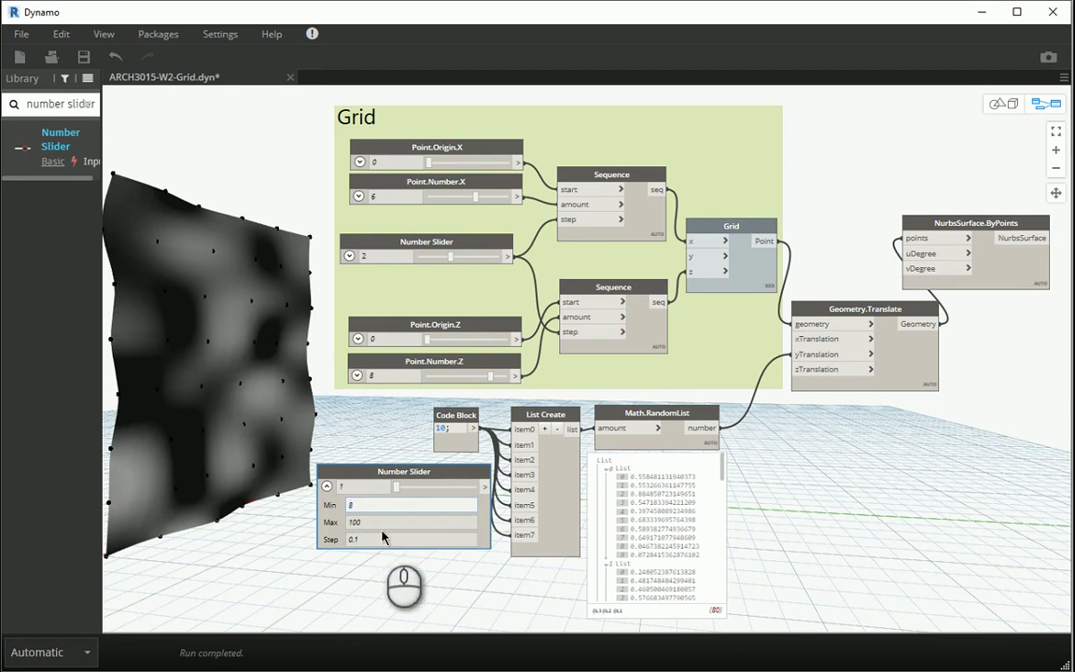
{"action": "double_click", "coordinate": [377, 539]}
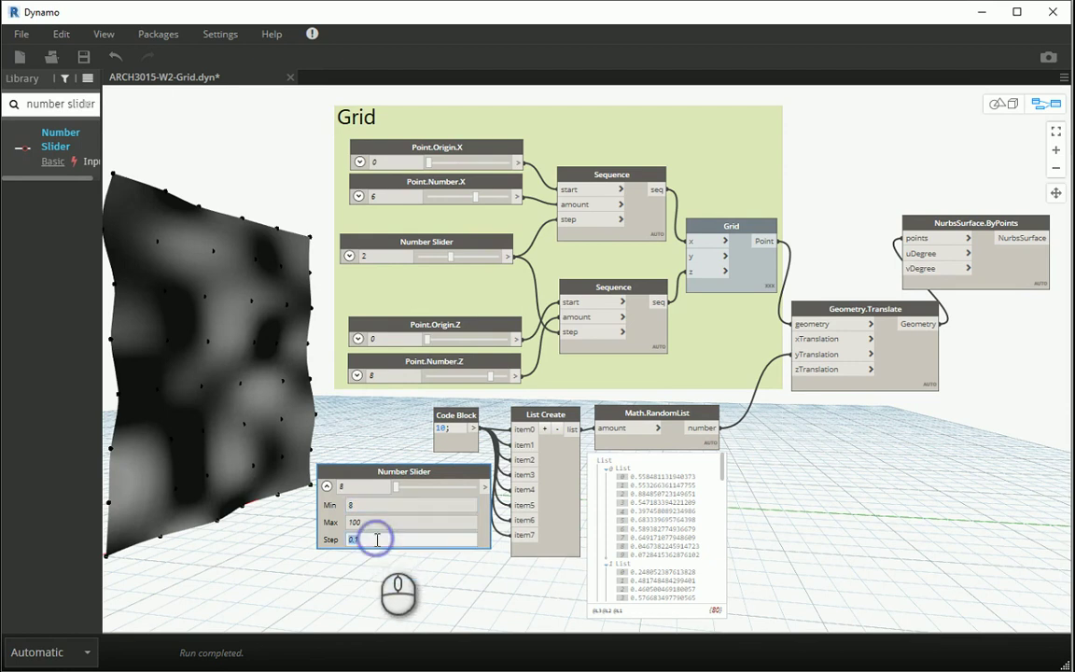
{"action": "left_click", "coordinate": [326, 486]}
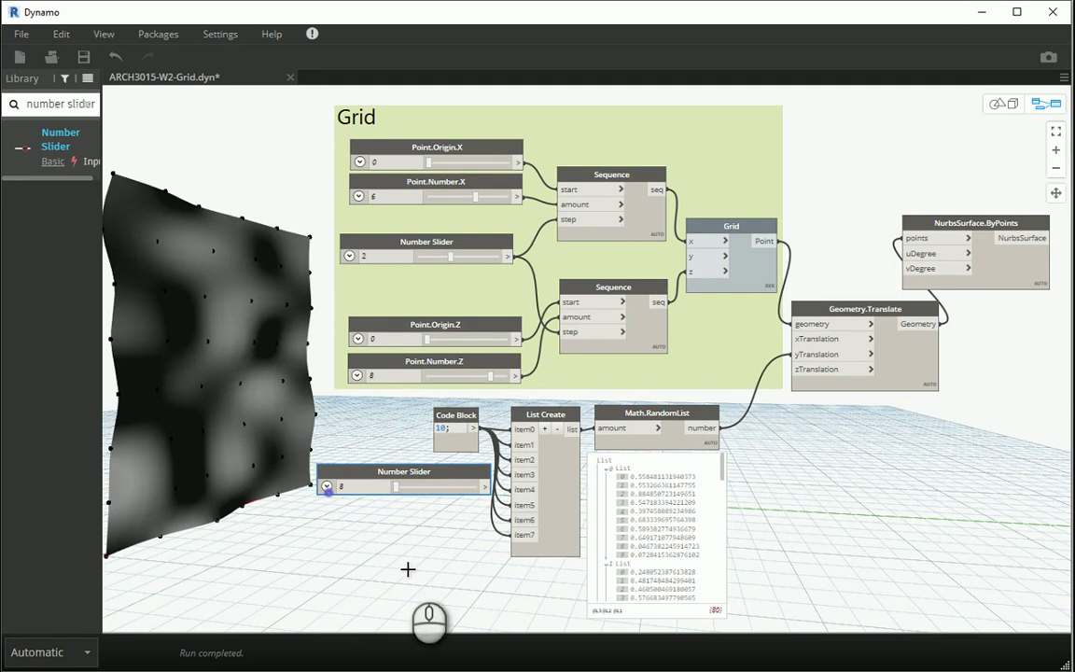
Step: Replace the Code Block with the slider on all eight List Create inputs, set to 74
{"action": "left_click", "coordinate": [451, 419]}
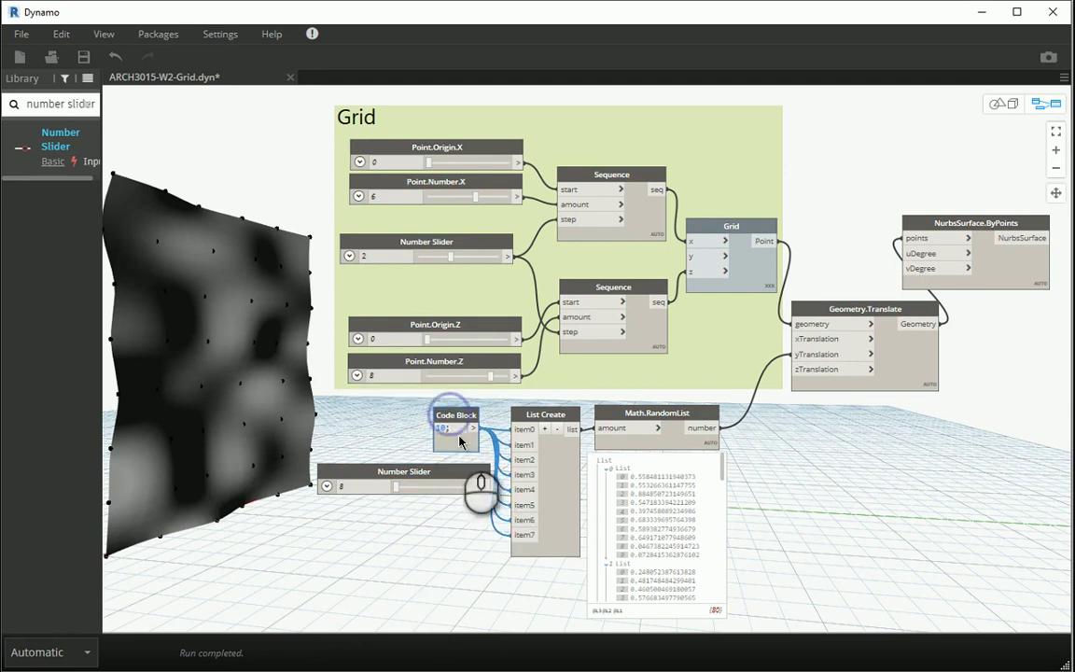
{"action": "key", "text": "Delete"}
{"action": "left_click_drag", "start_coordinate": [483, 493], "coordinate": [518, 431]}
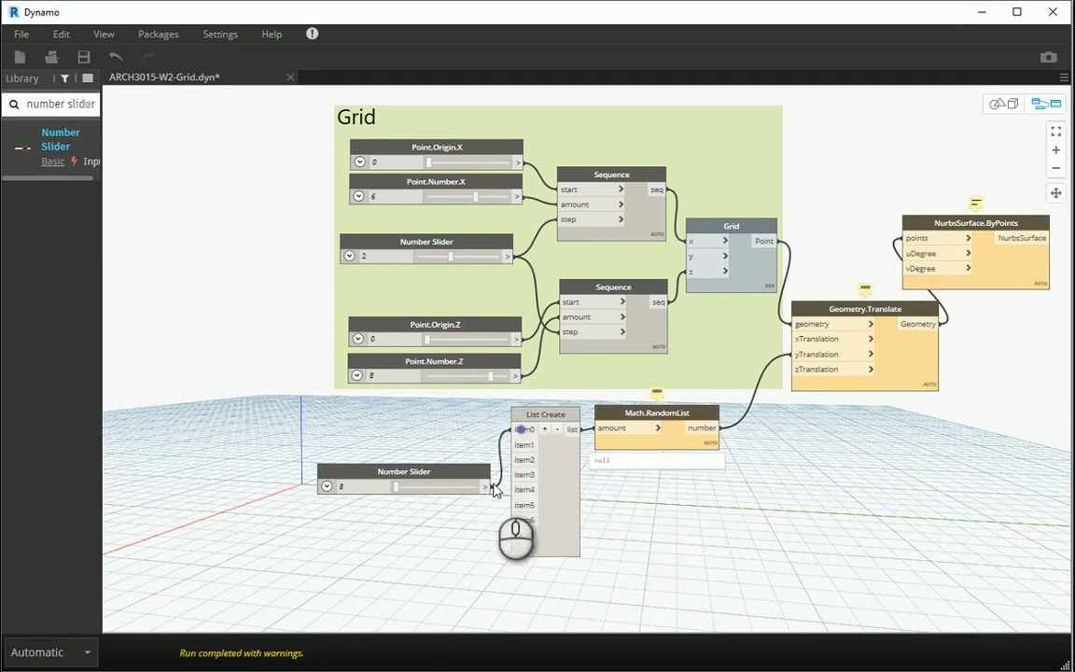
{"action": "left_click_drag", "start_coordinate": [484, 487], "coordinate": [514, 533]}
{"action": "left_click_drag", "start_coordinate": [396, 487], "coordinate": [454, 496]}
Step: Switch the Dynamo graph's run mode to Manual
{"action": "left_click", "coordinate": [841, 476]}
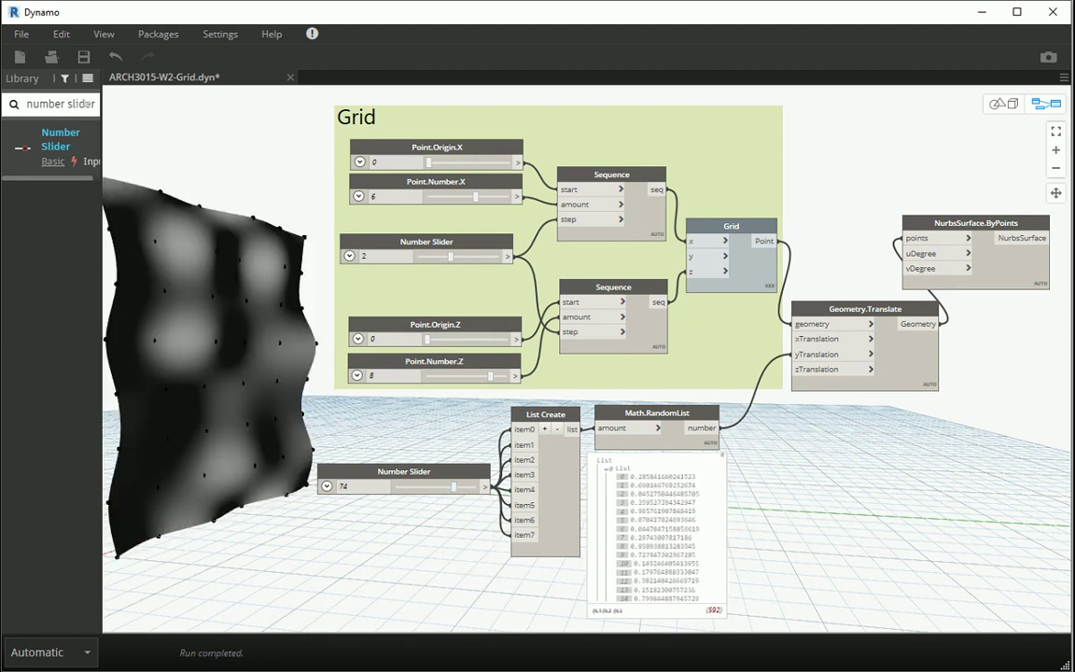
{"action": "scroll", "coordinate": [476, 253], "scroll_direction": "up", "scroll_amount": 1}
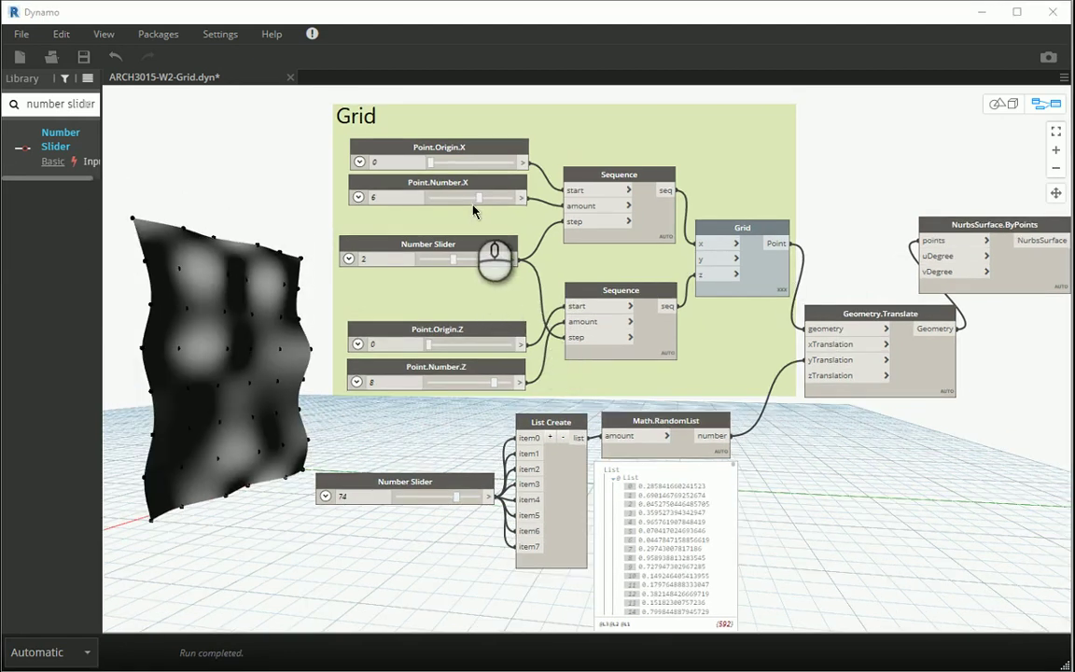
{"action": "left_click", "coordinate": [479, 204]}
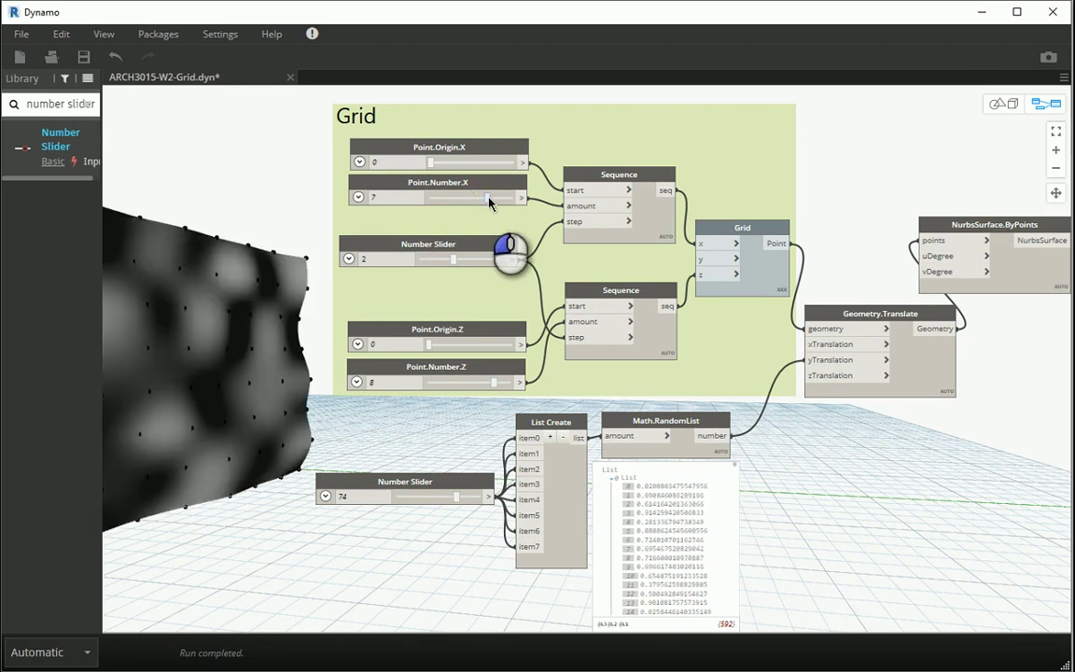
{"action": "left_click", "coordinate": [89, 653]}
{"action": "left_click", "coordinate": [84, 569]}
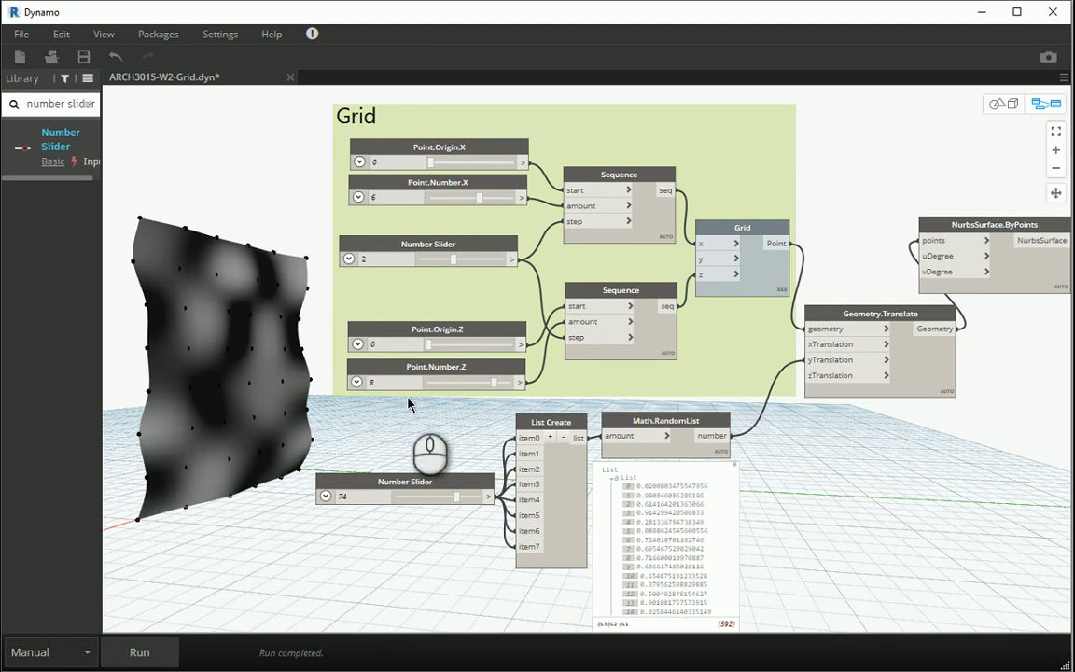
Step: Set Point.Number.Z to 10 and the step slider to 1, rerunning the graph after each
{"action": "left_click_drag", "start_coordinate": [492, 384], "coordinate": [501, 390]}
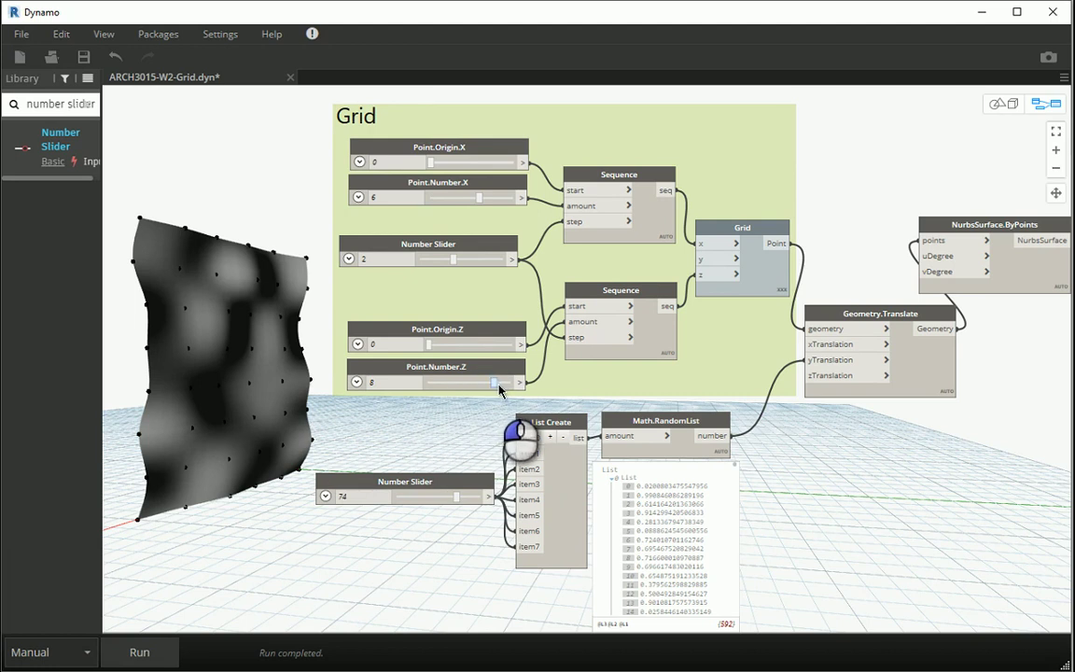
{"action": "left_click_drag", "start_coordinate": [505, 390], "coordinate": [513, 388]}
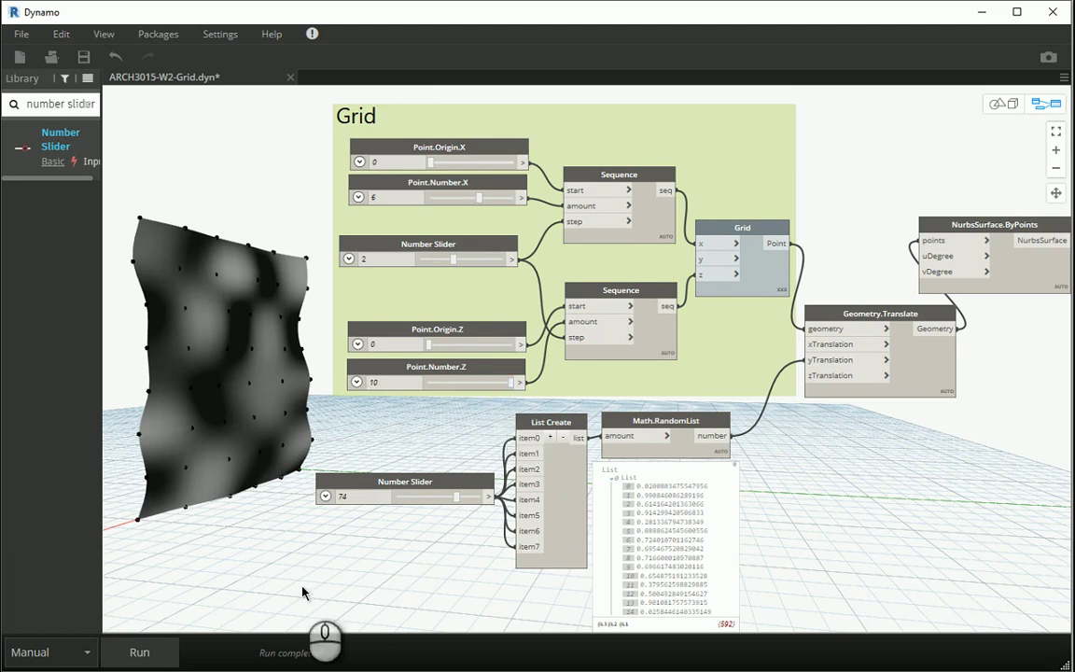
{"action": "left_click", "coordinate": [137, 646]}
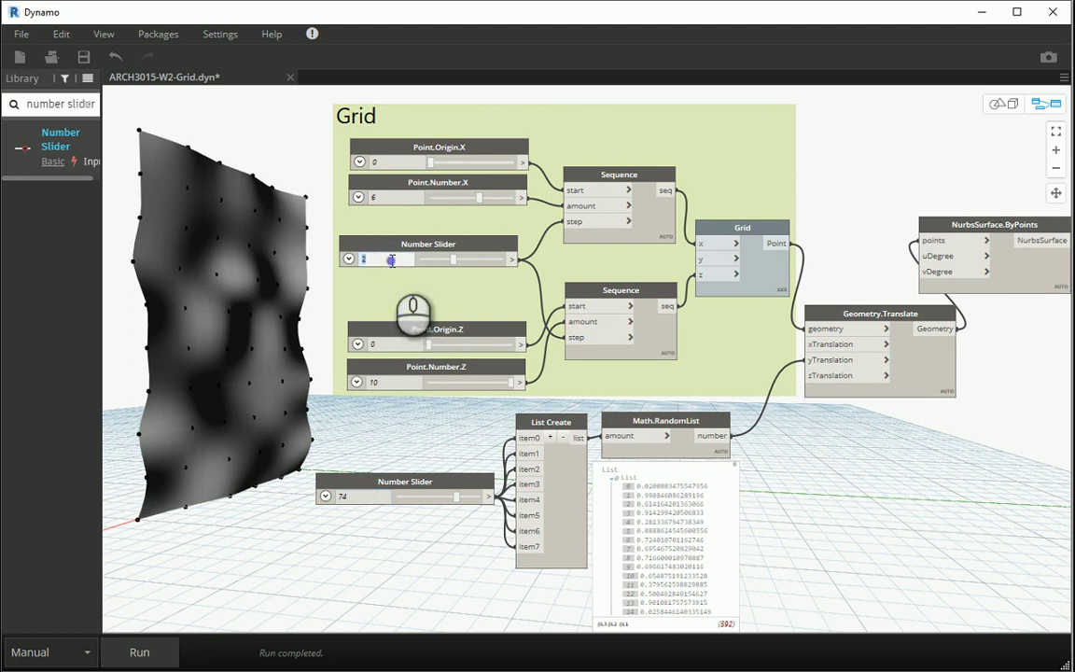
{"action": "left_click", "coordinate": [377, 434]}
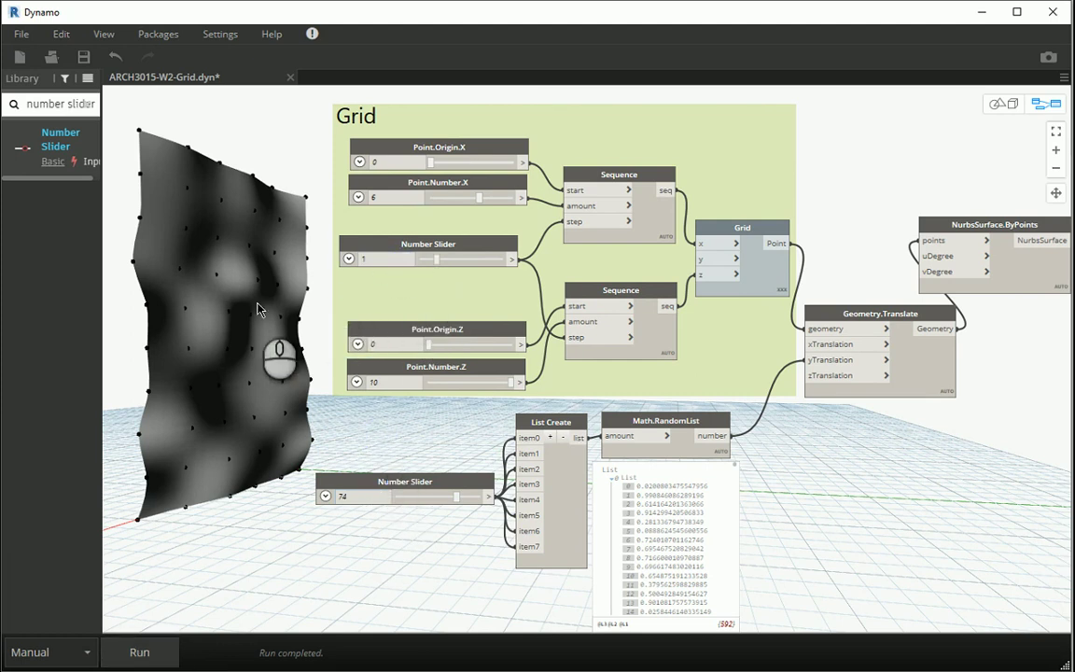
{"action": "left_click", "coordinate": [140, 652]}
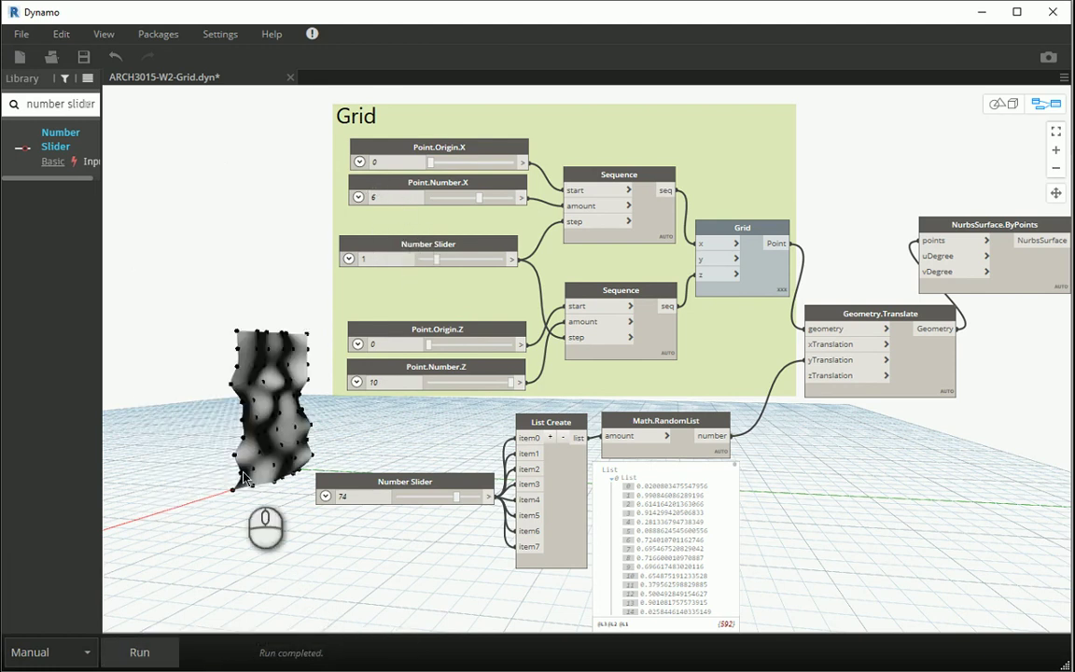
Step: Set Point.Number.X to 9 and raise Point.Number.Z's slider maximum and value to 20
{"action": "left_click_drag", "start_coordinate": [479, 197], "coordinate": [504, 196]}
{"action": "left_click", "coordinate": [357, 382]}
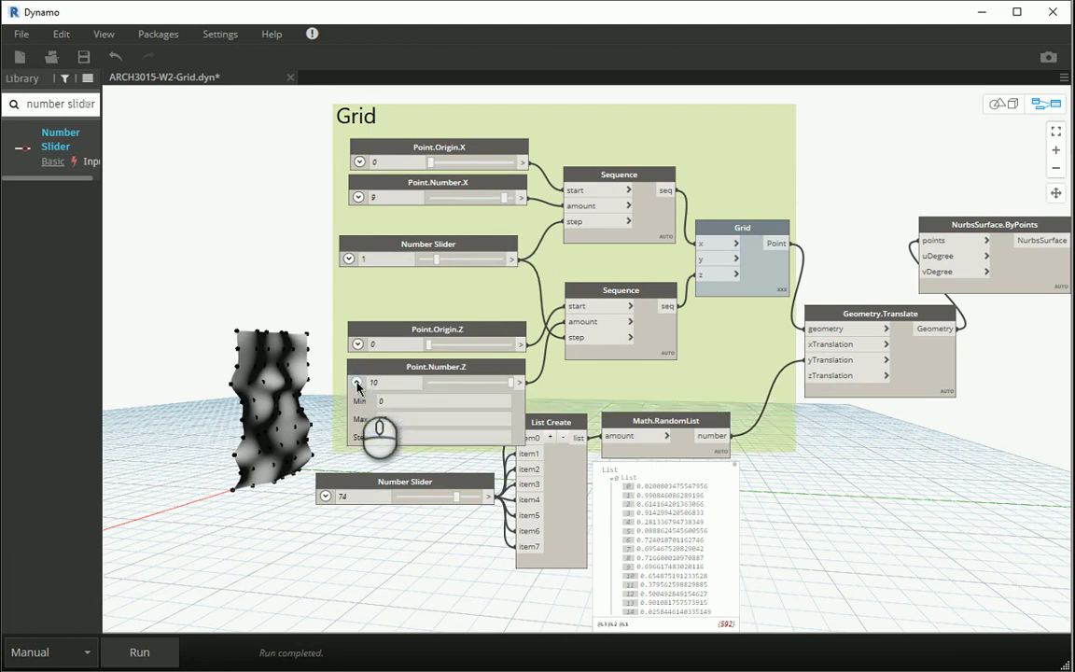
{"action": "left_click", "coordinate": [391, 418]}
{"action": "type", "text": "20"}
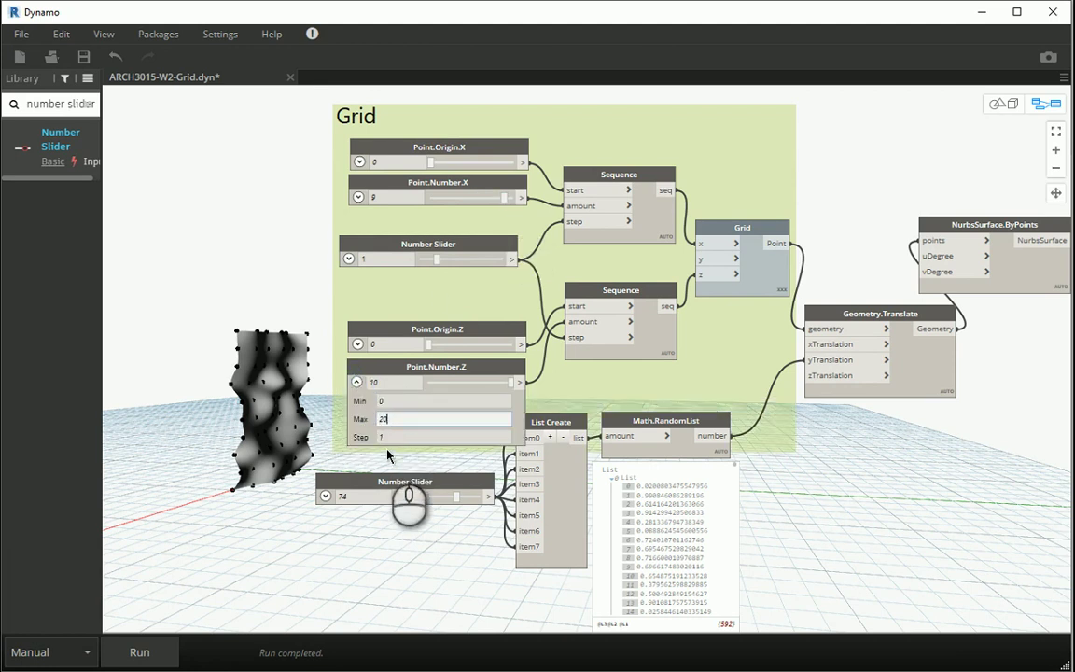
{"action": "left_click", "coordinate": [358, 383]}
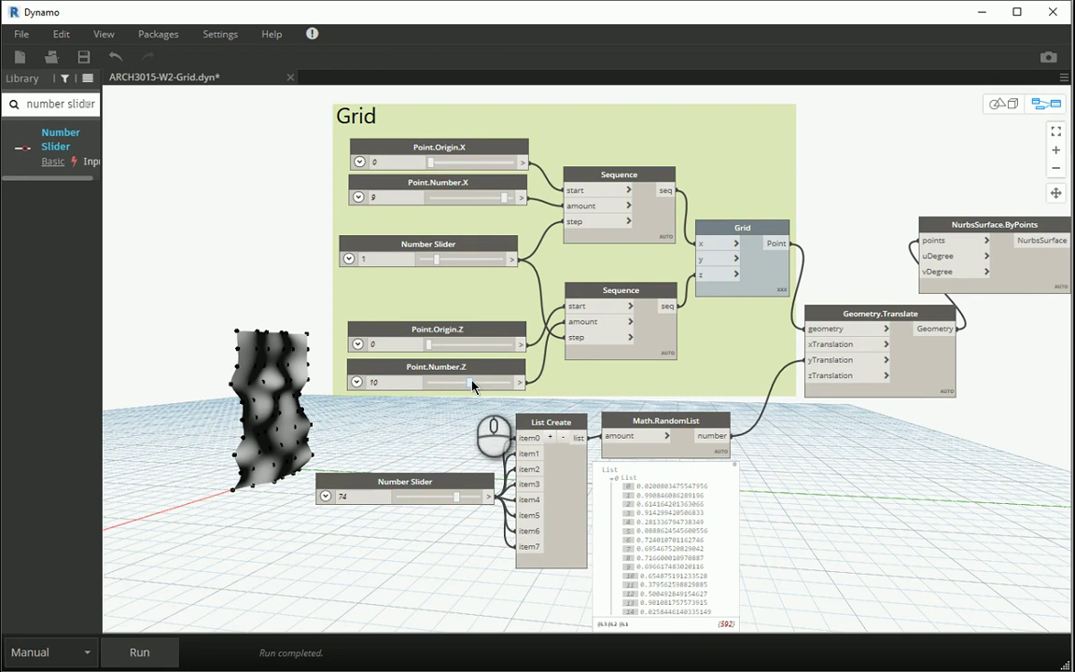
{"action": "left_click_drag", "start_coordinate": [468, 384], "coordinate": [515, 383]}
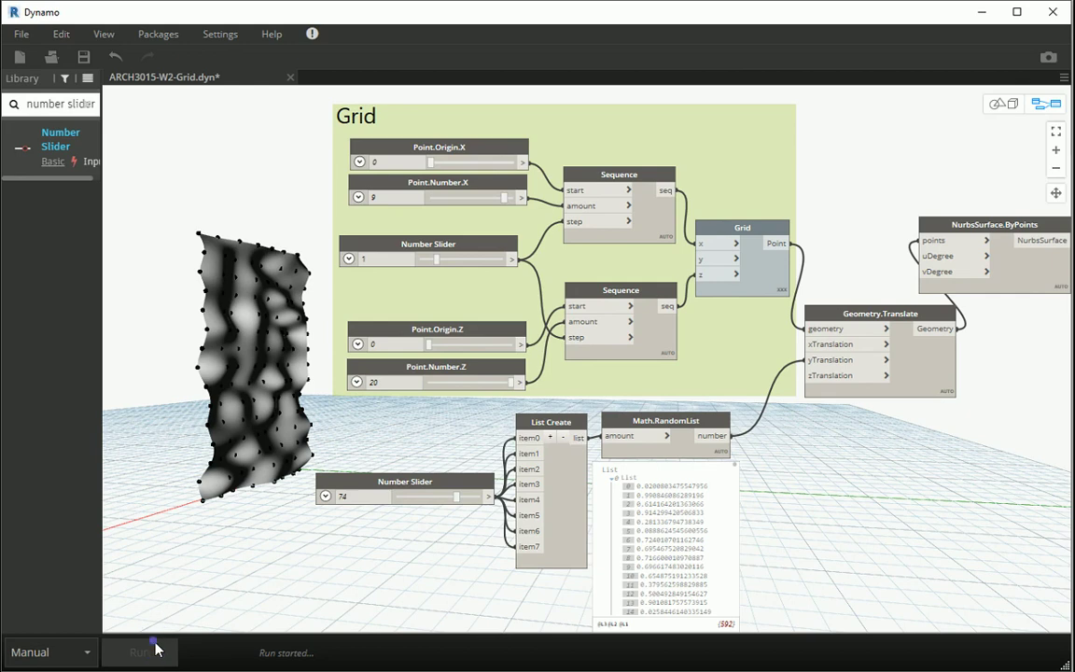
{"action": "key", "text": "alt+Tab"}
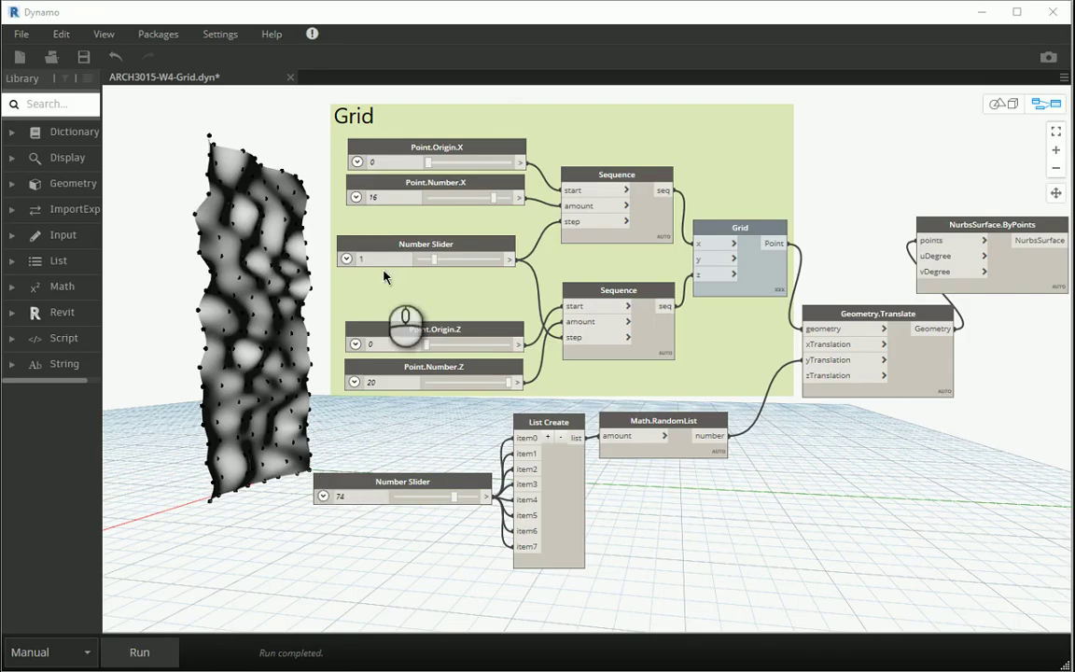
Step: Change the spacing slider to 0.5, rerun the graph, and start a library search
{"action": "double_click", "coordinate": [381, 259]}
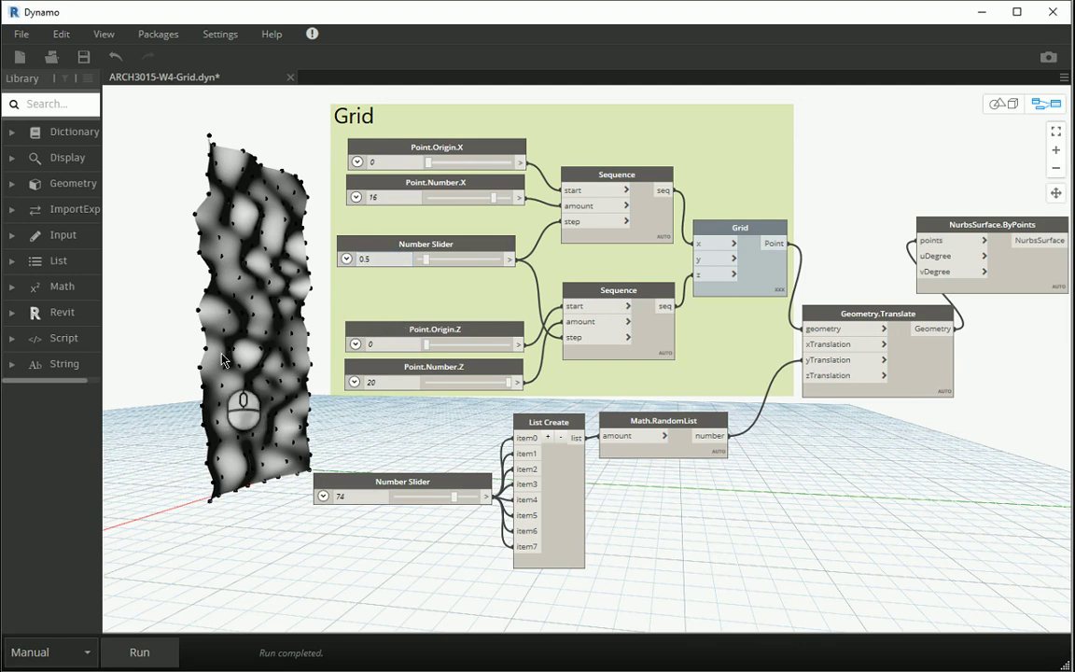
{"action": "left_click", "coordinate": [139, 652]}
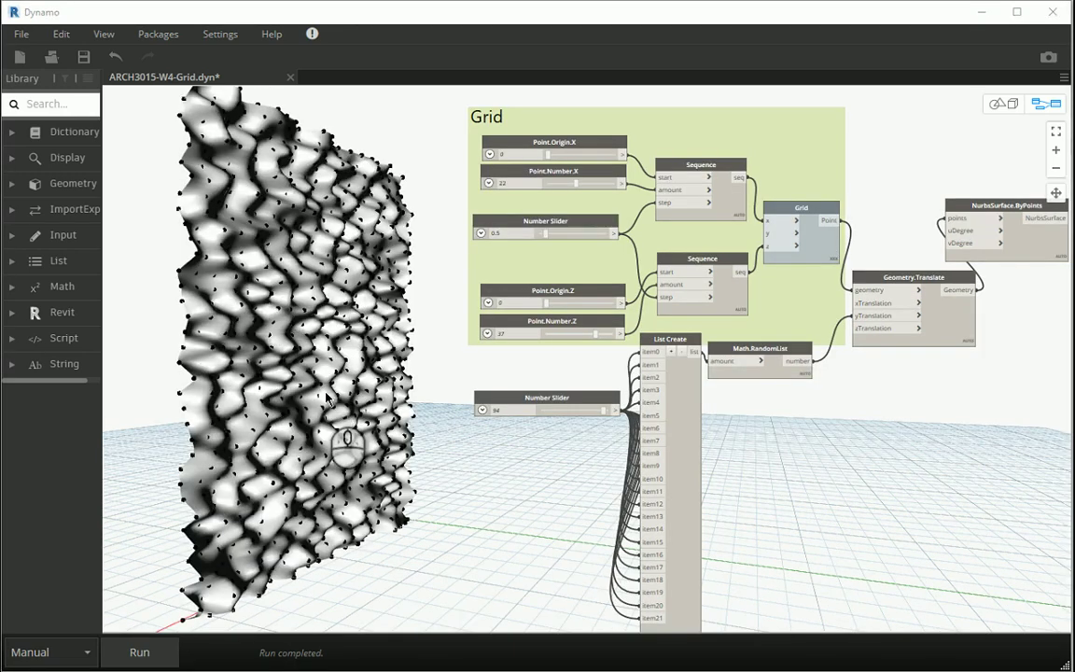
{"action": "left_click", "coordinate": [68, 106]}
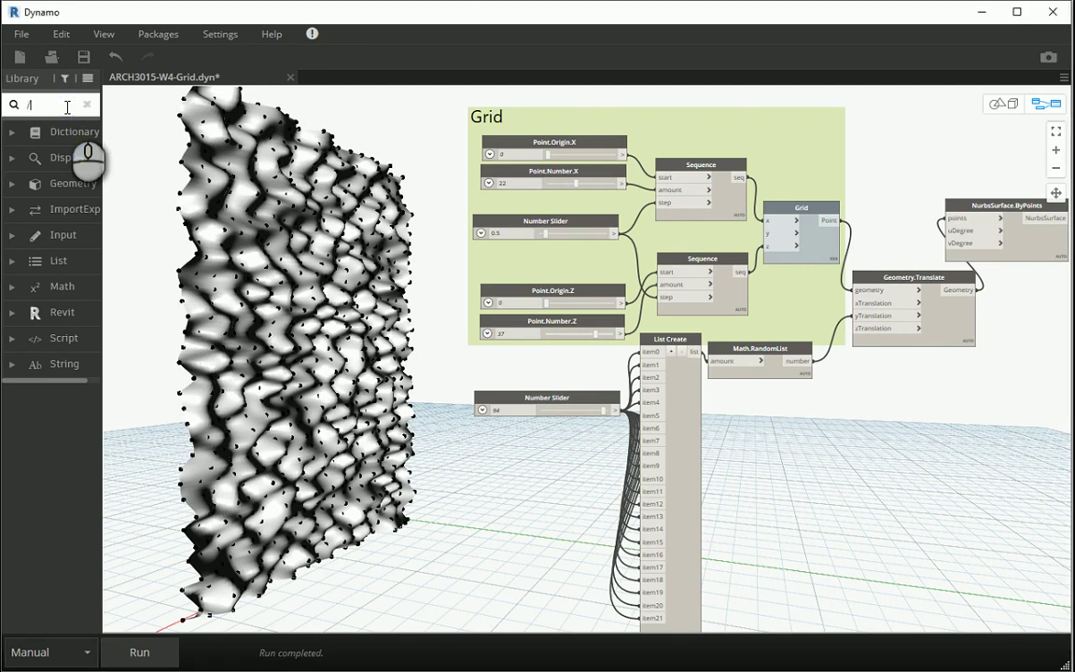
Step: Add a / node beside Math.RandomList and feed the random numbers into its x input
{"action": "left_click", "coordinate": [56, 140]}
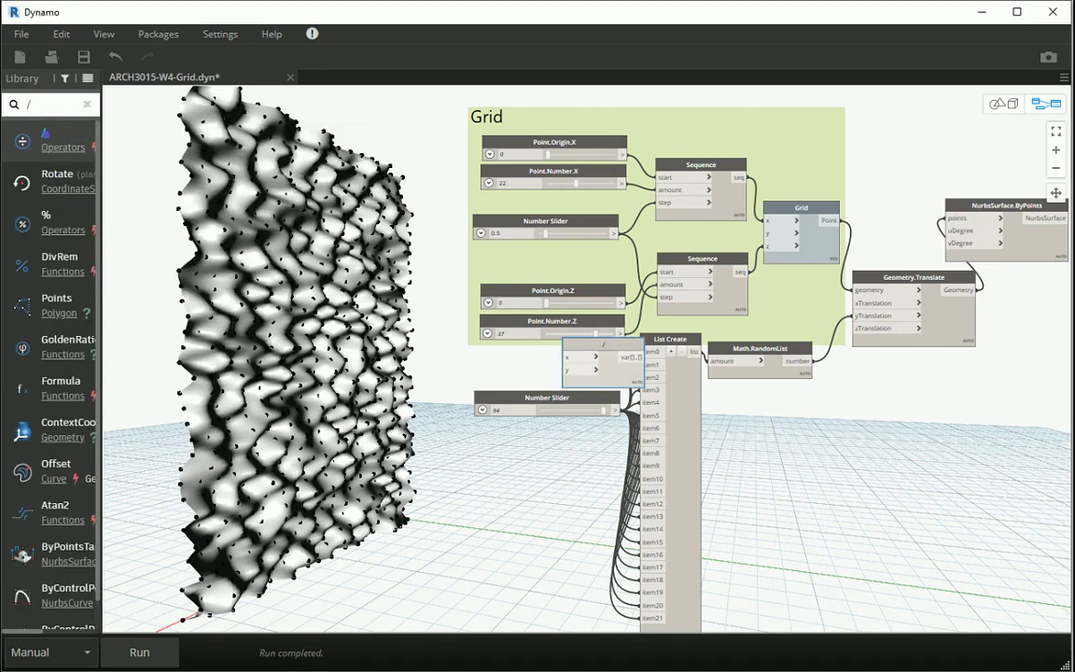
{"action": "left_click_drag", "start_coordinate": [618, 356], "coordinate": [900, 384]}
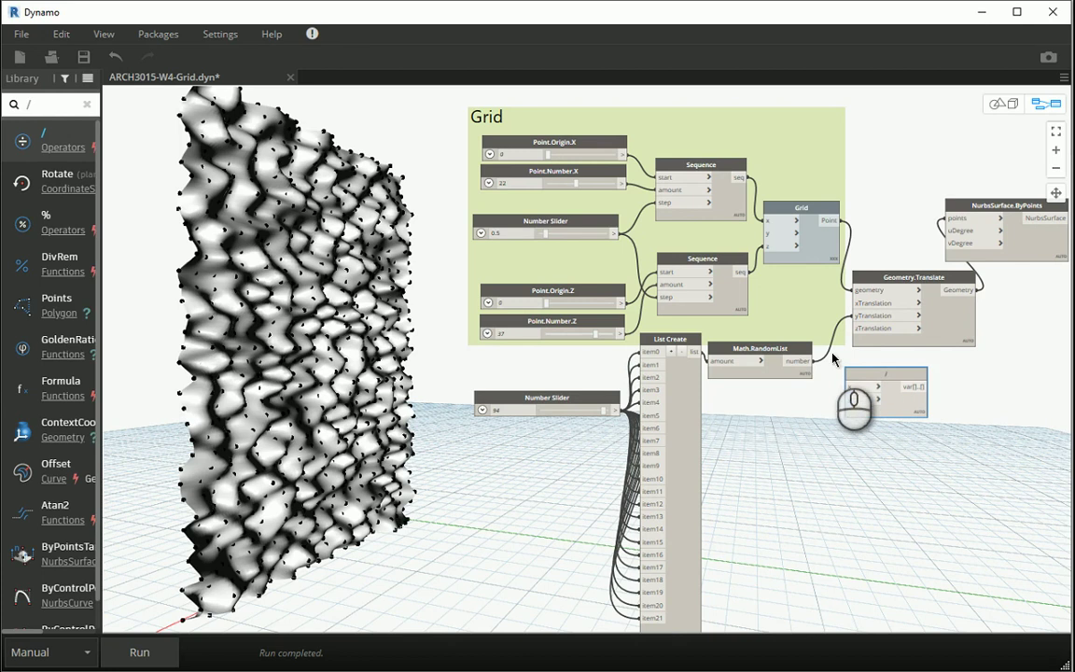
{"action": "left_click", "coordinate": [801, 362]}
{"action": "left_click", "coordinate": [851, 386]}
Step: Create a Code Block '3;' as the divisor and wire the division result into zTranslation
{"action": "double_click", "coordinate": [811, 422]}
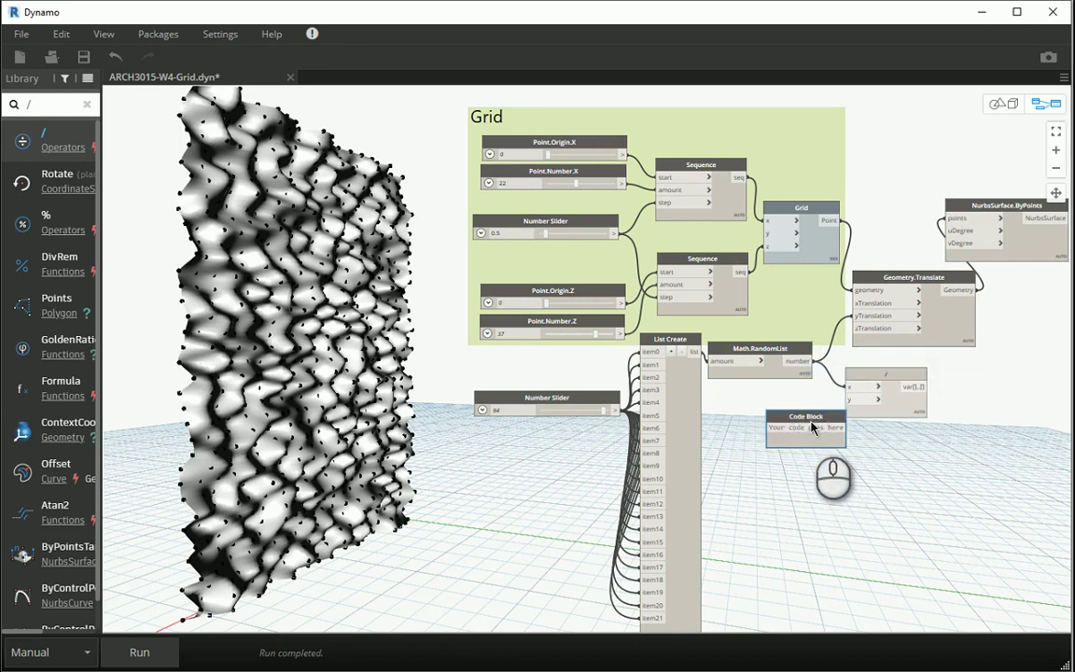
{"action": "left_click", "coordinate": [808, 427]}
{"action": "type", "text": "3;"}
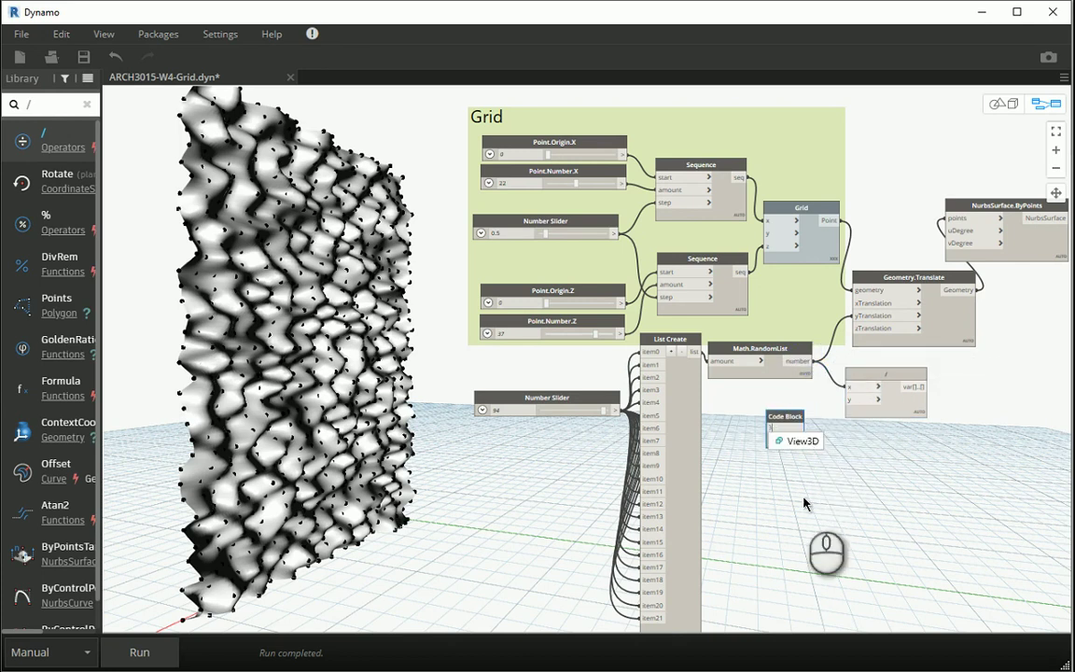
{"action": "left_click", "coordinate": [803, 494]}
{"action": "left_click", "coordinate": [802, 426]}
{"action": "left_click", "coordinate": [855, 400]}
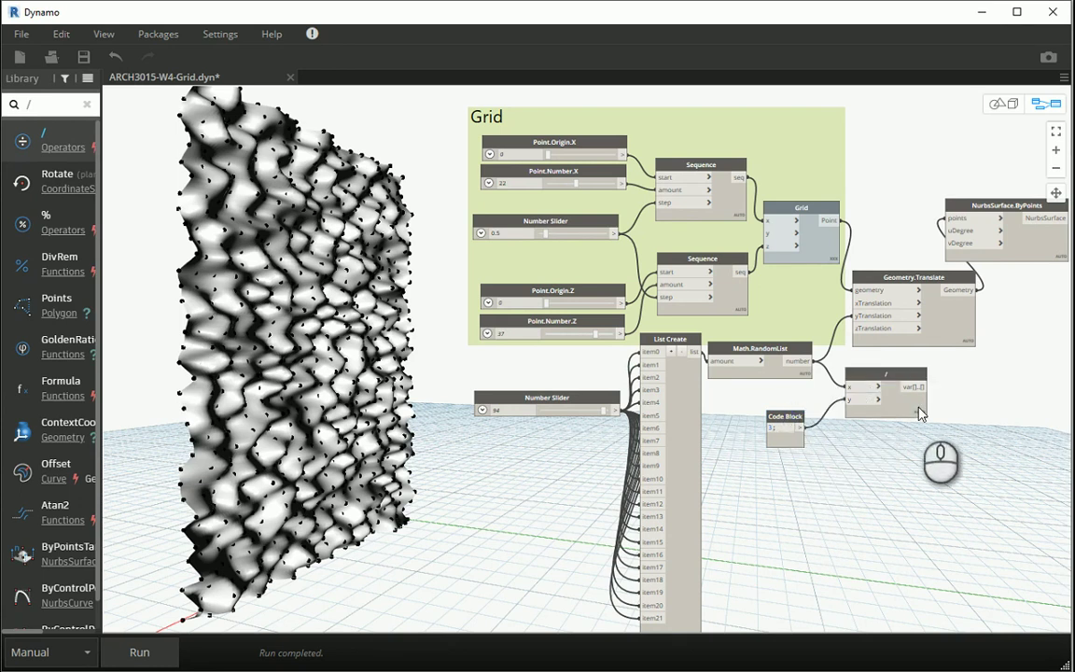
{"action": "left_click", "coordinate": [927, 386]}
{"action": "left_click", "coordinate": [847, 329]}
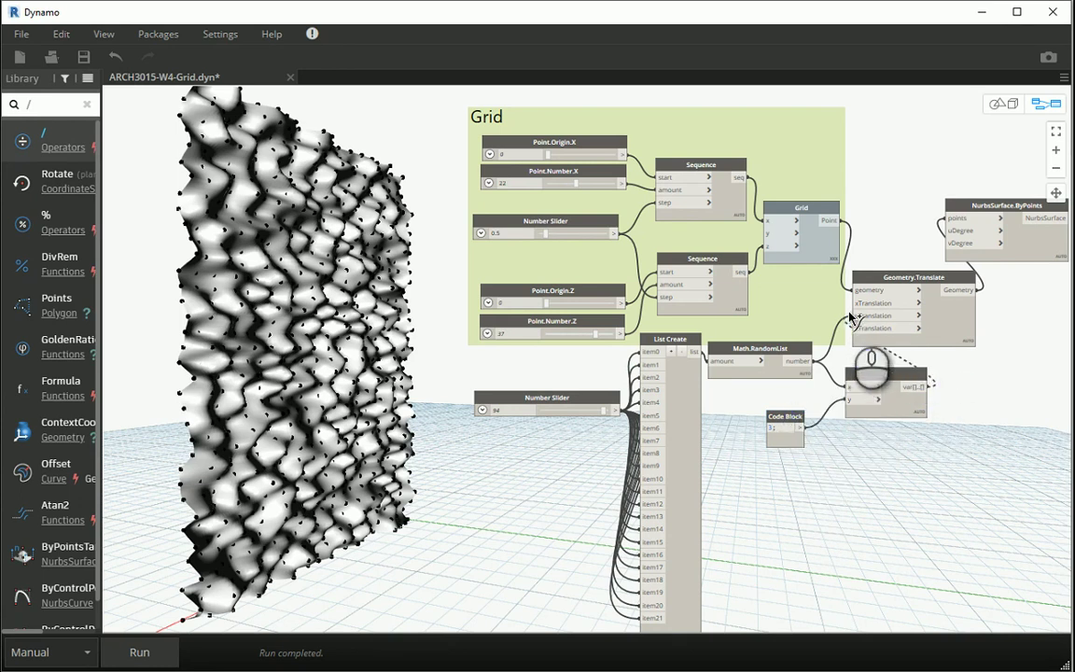
Step: Change the divisor Code Block to 10 and rerun the graph
{"action": "double_click", "coordinate": [774, 429]}
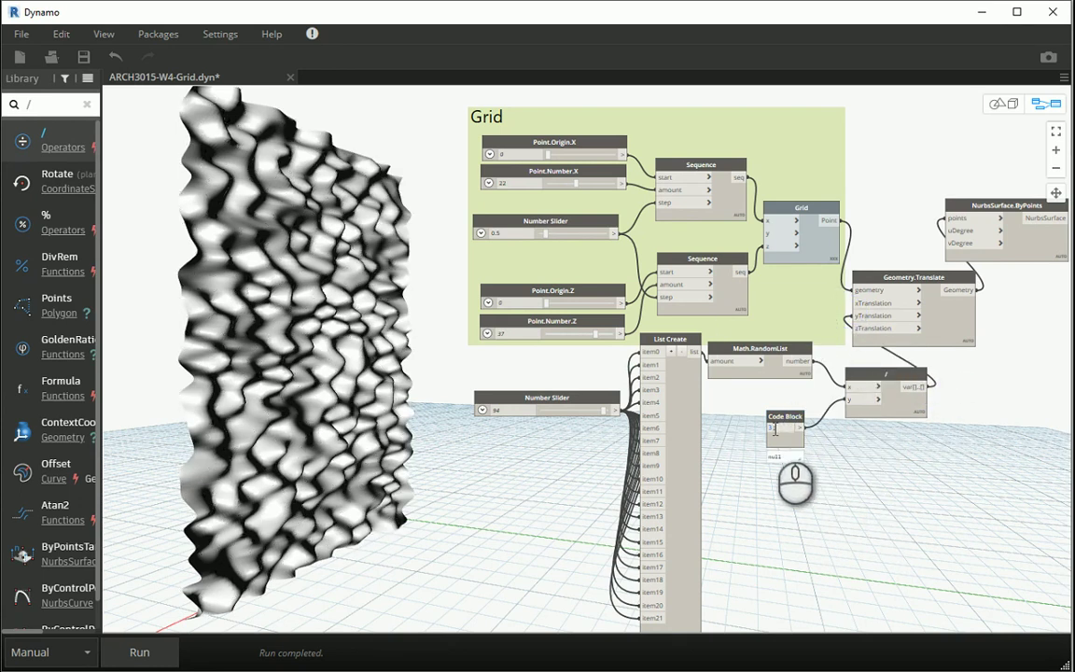
{"action": "type", "text": "10"}
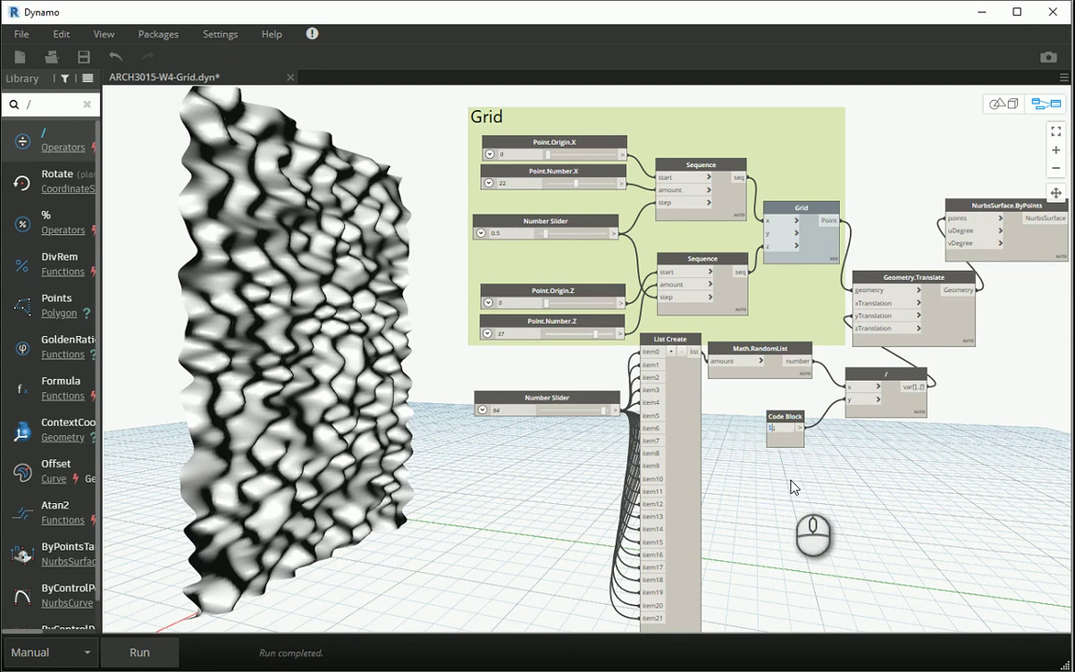
{"action": "left_click", "coordinate": [838, 481]}
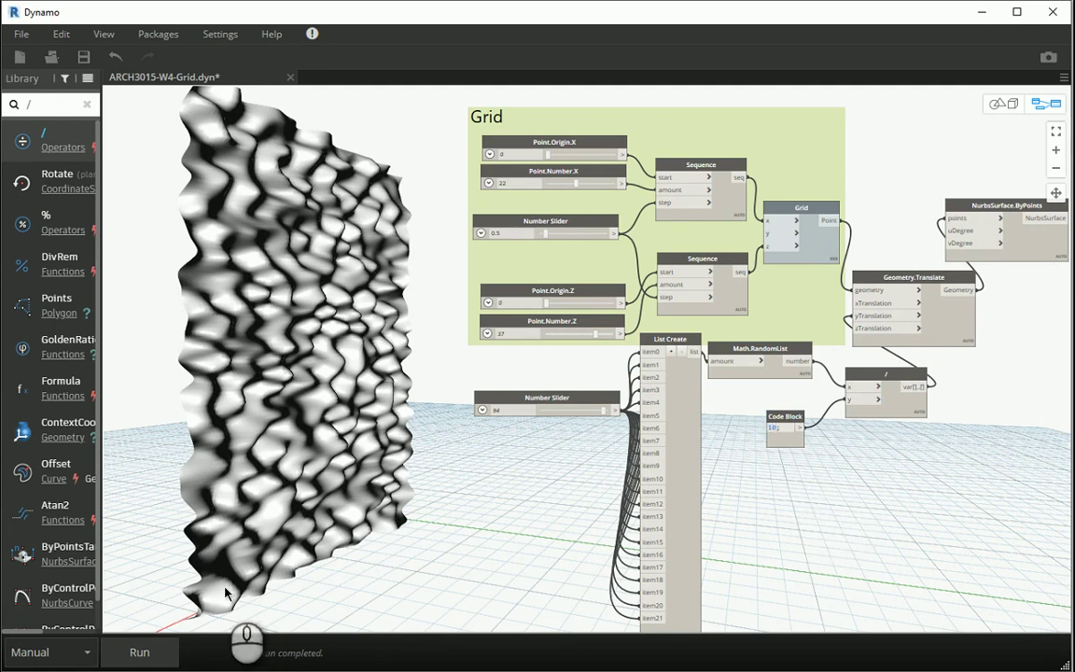
{"action": "left_click", "coordinate": [164, 654]}
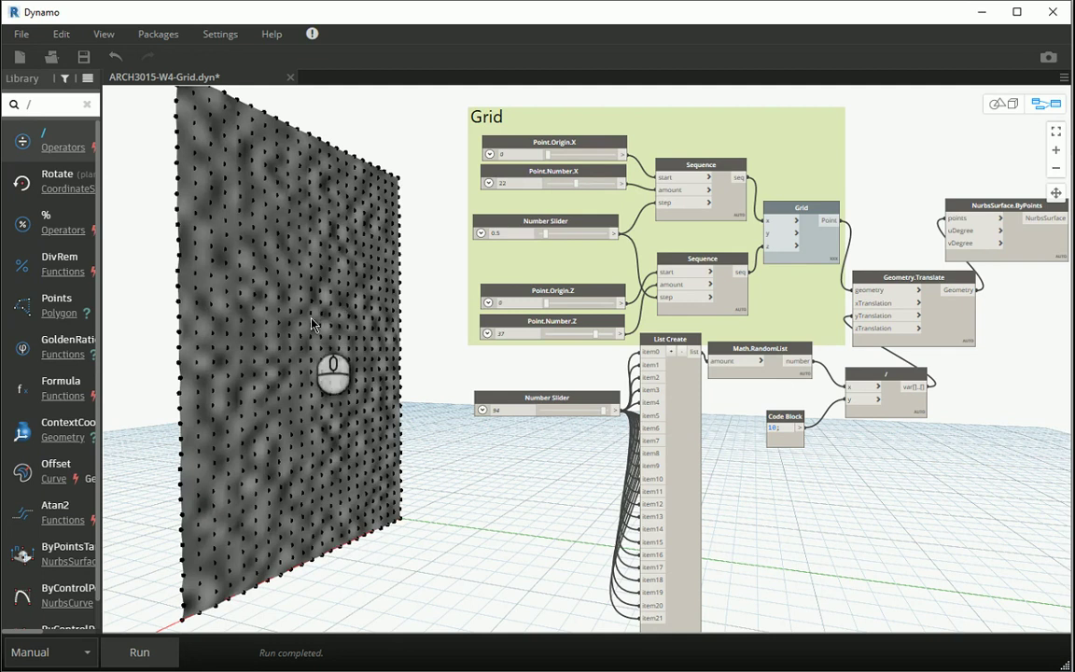
Step: Edit the divisor Code Block from 10 to 3 and rerun to deepen the ripples
{"action": "left_click", "coordinate": [769, 428]}
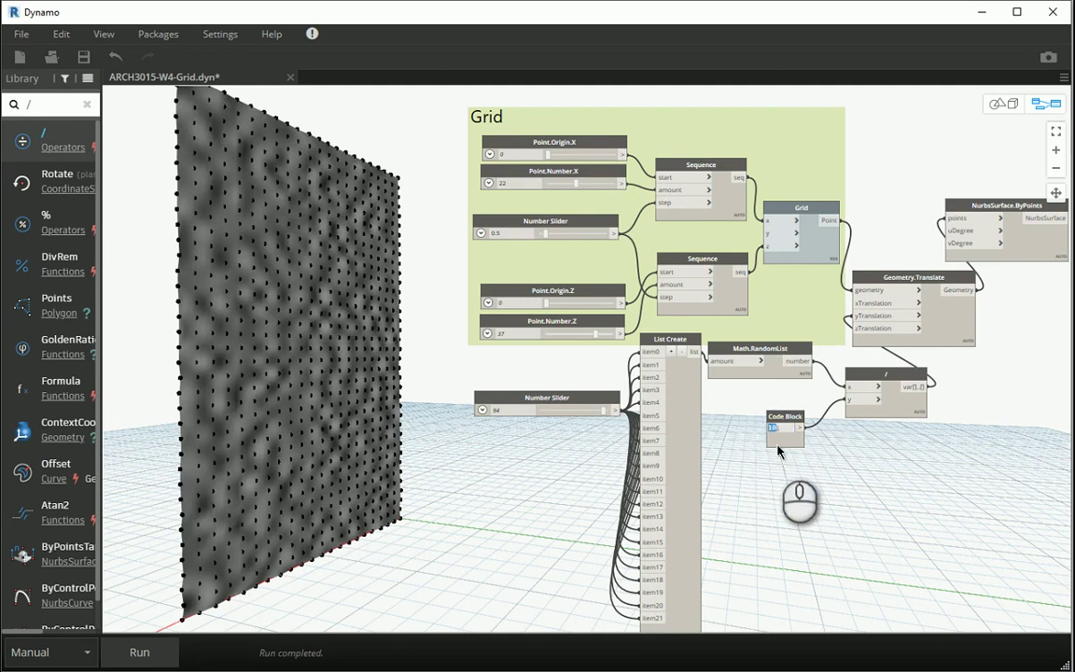
{"action": "left_click", "coordinate": [150, 651]}
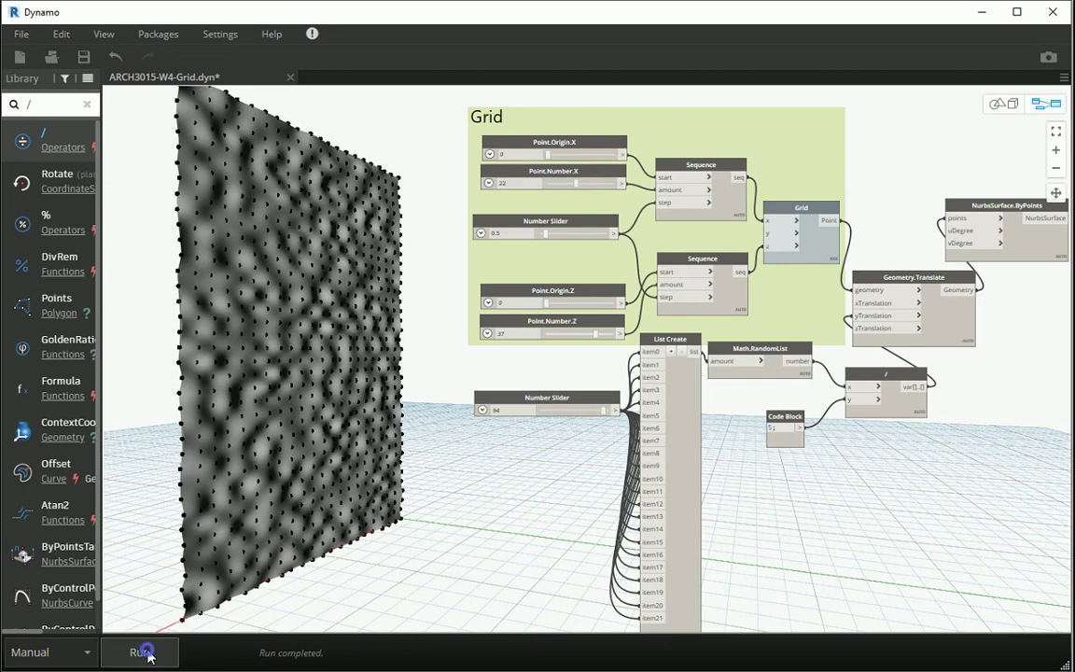
{"action": "left_click", "coordinate": [769, 429]}
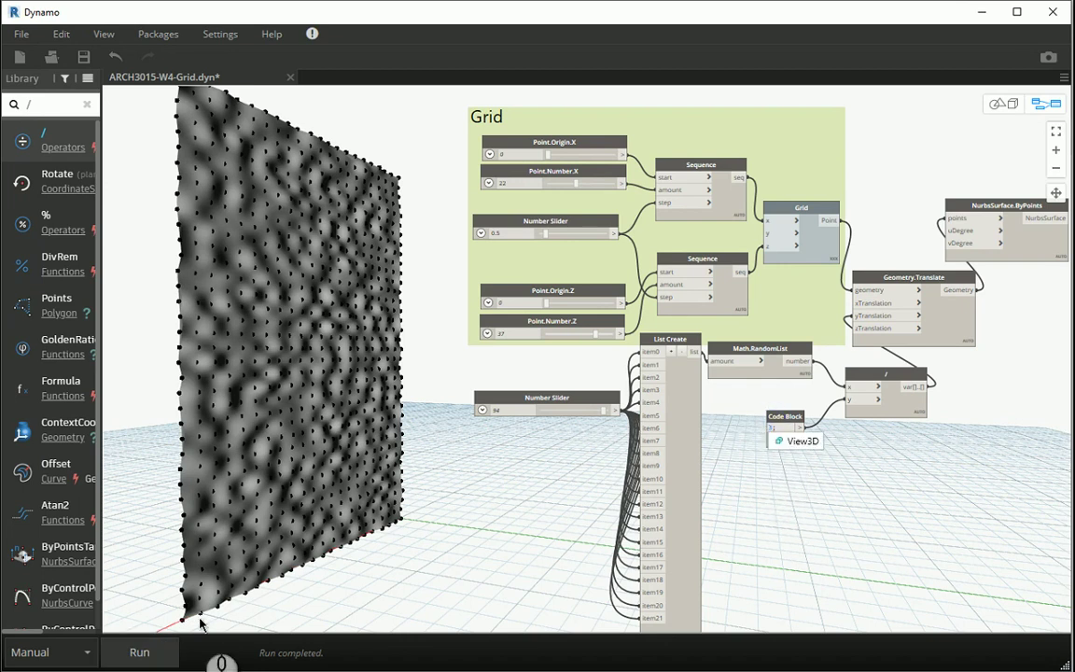
{"action": "left_click", "coordinate": [140, 653]}
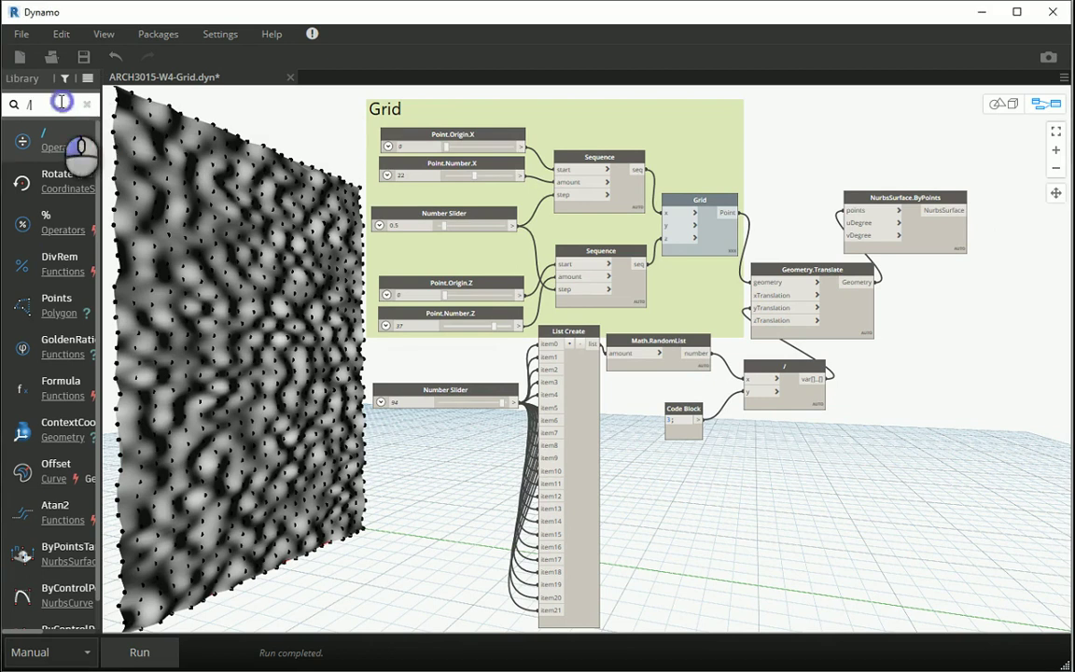
Step: Add ImportInstance.ByGeometries, feed it the NurbsSurface.ByPoints output, and run the graph
{"action": "key", "text": "BackSpace"}
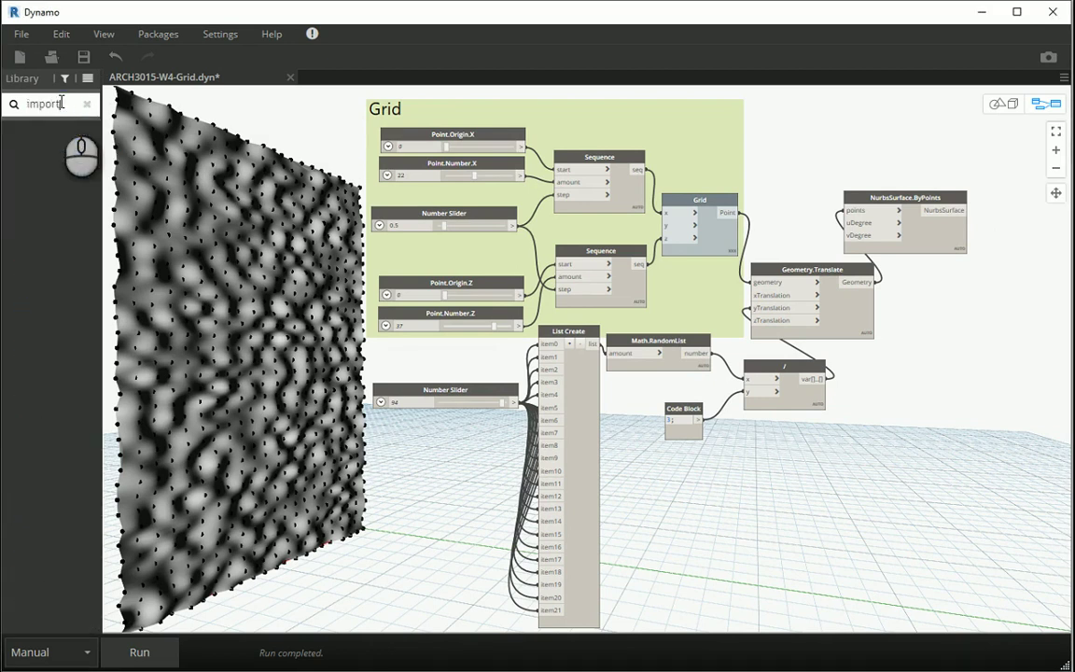
{"action": "type", "text": "import"}
{"action": "mouse_move", "coordinate": [56, 429]}
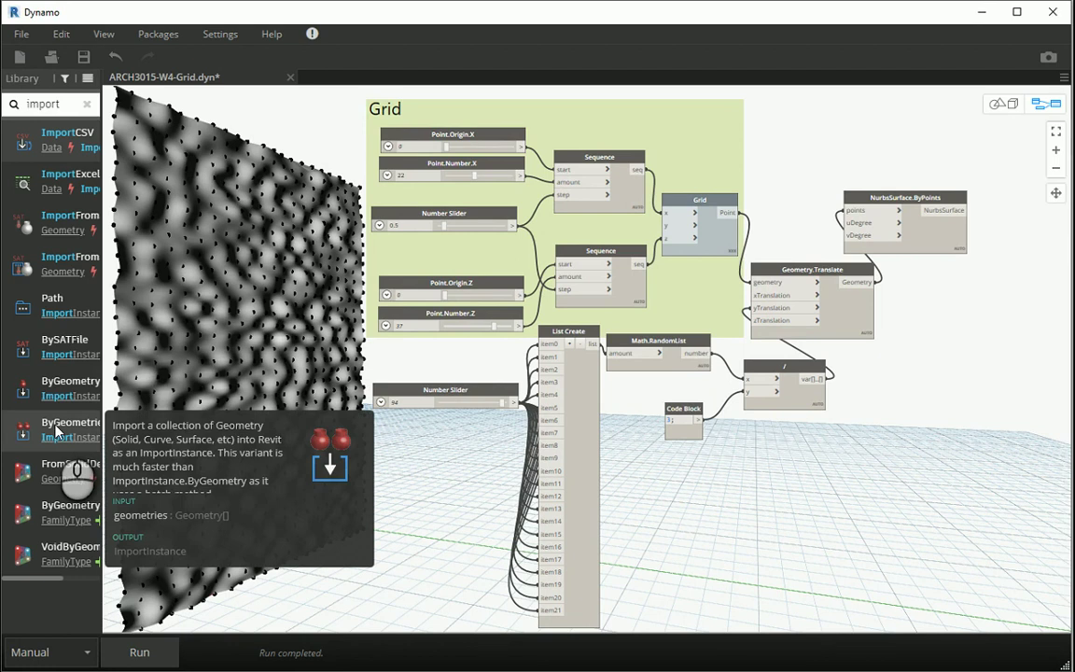
{"action": "left_click", "coordinate": [56, 427]}
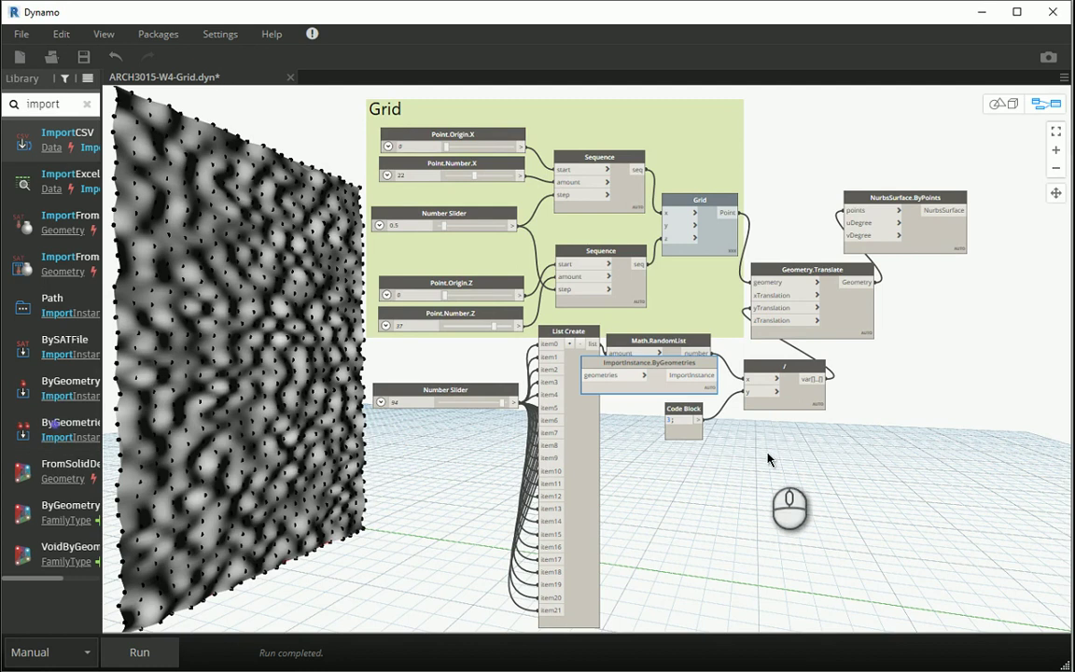
{"action": "left_click_drag", "start_coordinate": [660, 371], "coordinate": [987, 293]}
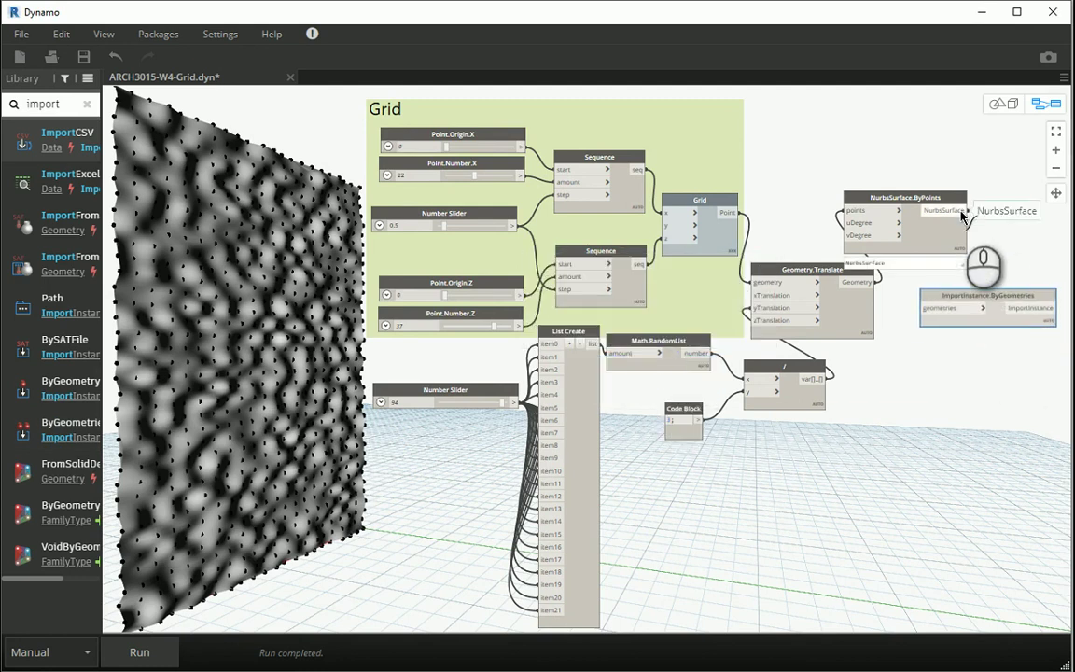
{"action": "left_click_drag", "start_coordinate": [969, 209], "coordinate": [924, 308]}
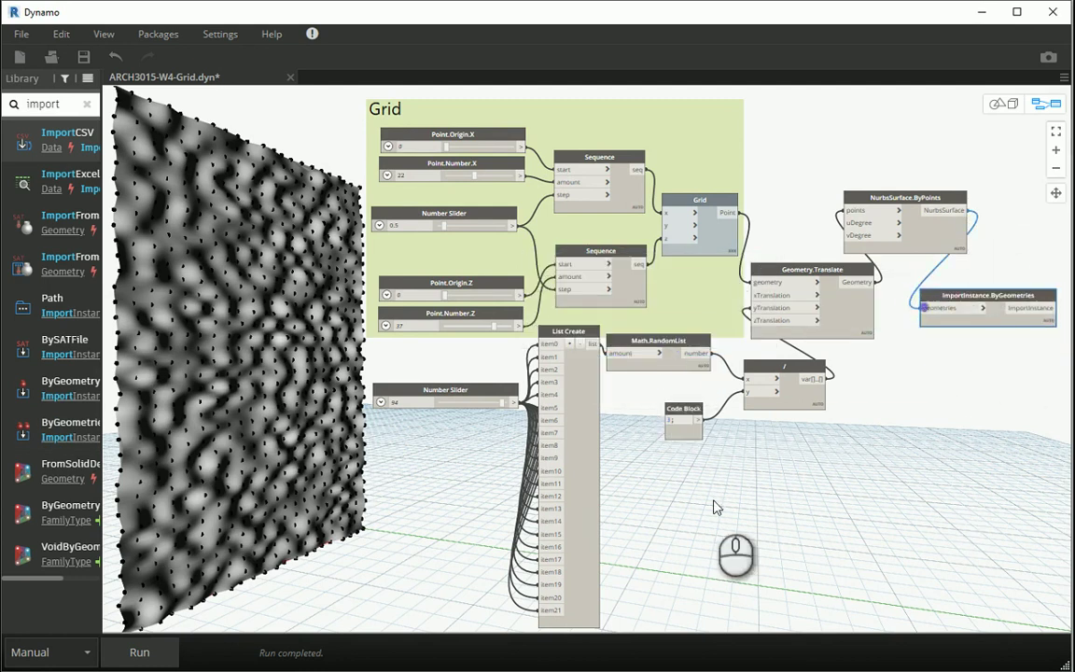
{"action": "left_click", "coordinate": [142, 651]}
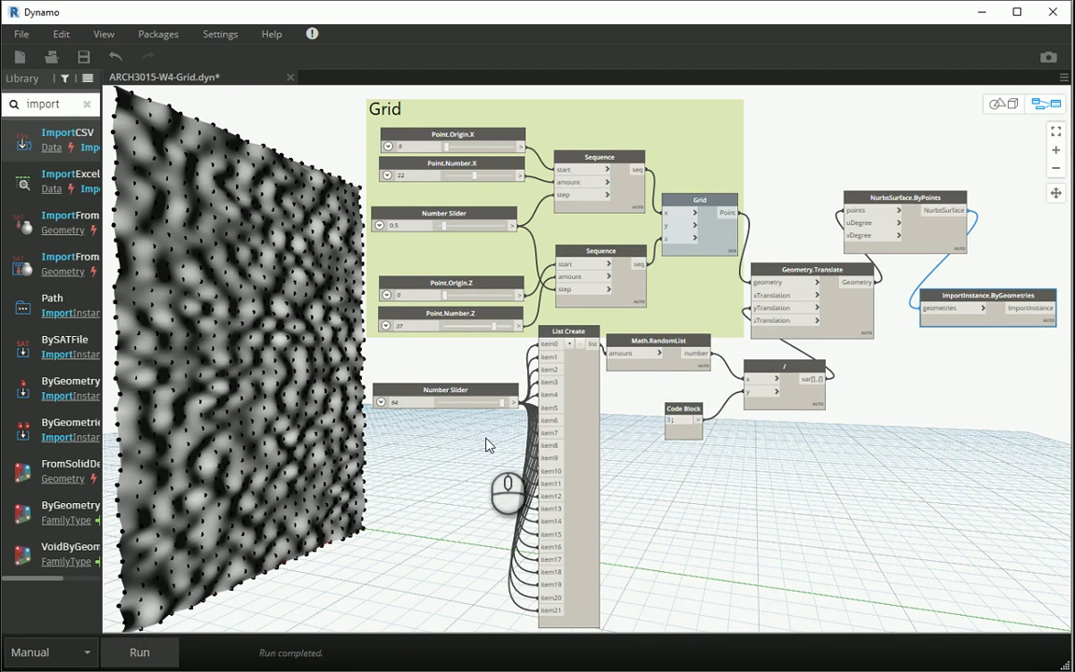
Step: Close Dynamo and zoom and orbit Revit's 3D view onto the imported rippled surface
{"action": "left_click_drag", "start_coordinate": [3, 560], "coordinate": [250, 554]}
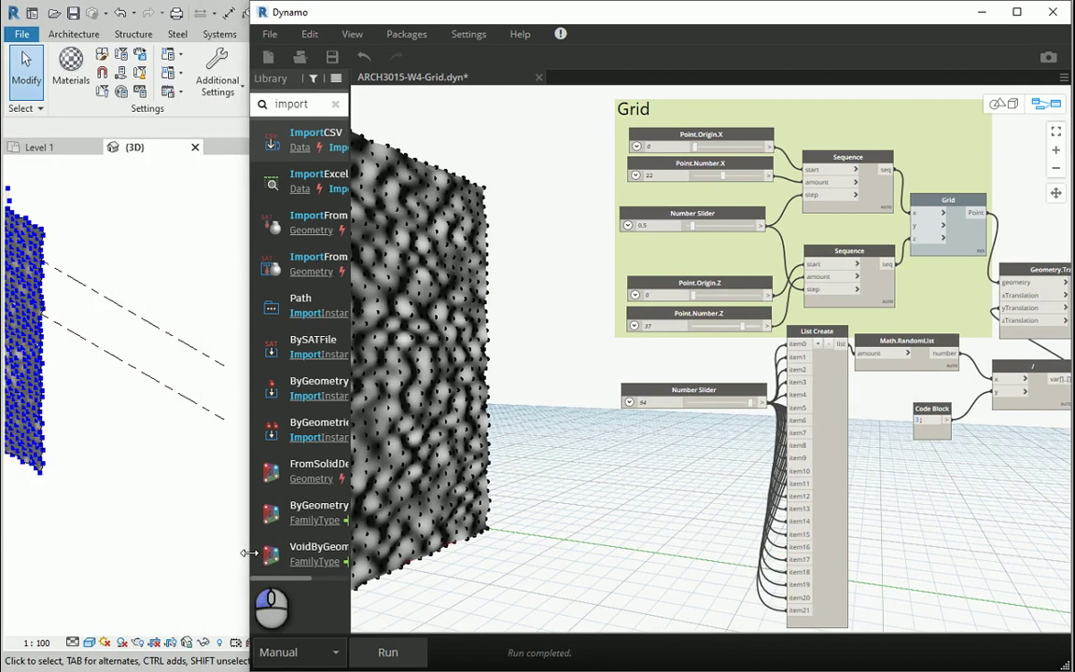
{"action": "scroll", "coordinate": [93, 439], "scroll_direction": "up", "scroll_amount": 5}
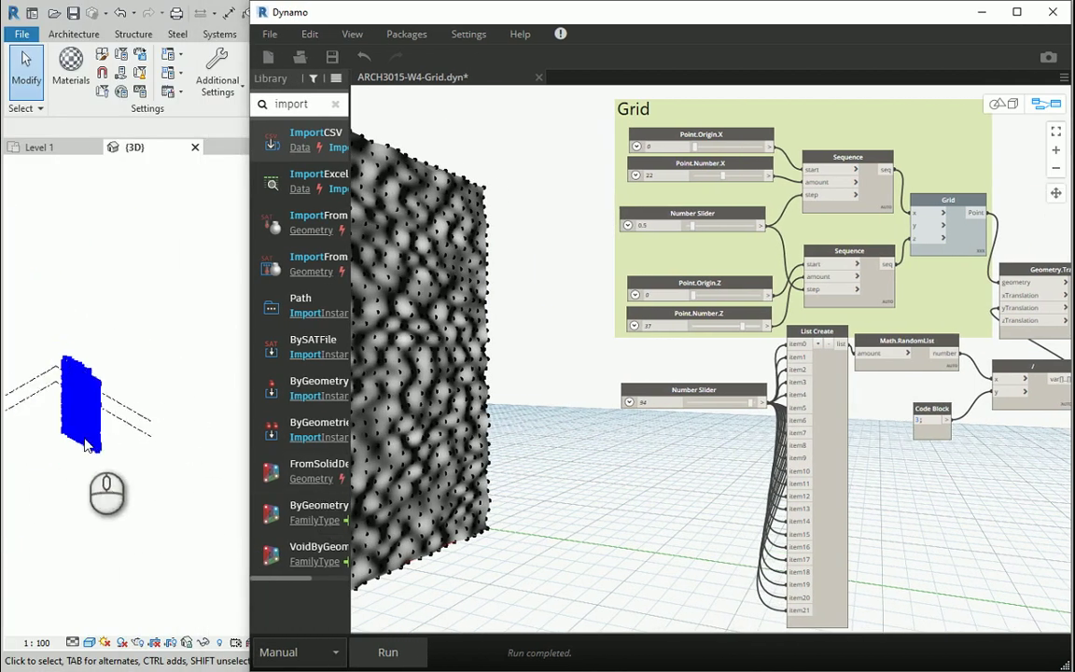
{"action": "scroll", "coordinate": [112, 418], "scroll_direction": "up", "scroll_amount": 2}
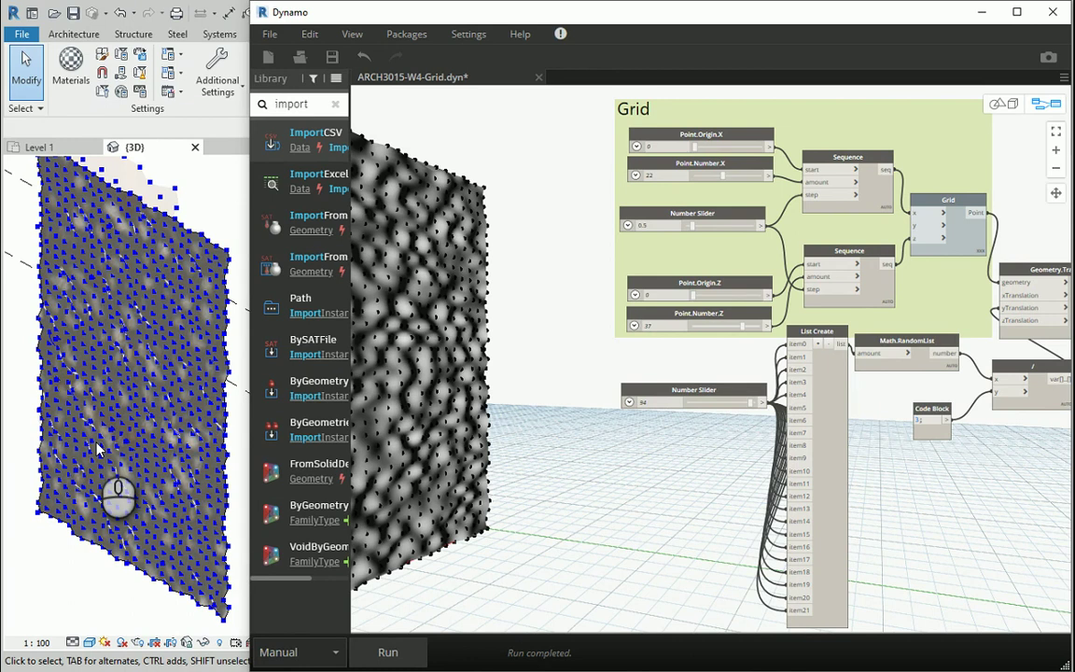
{"action": "scroll", "coordinate": [467, 151], "scroll_direction": "down", "scroll_amount": 1}
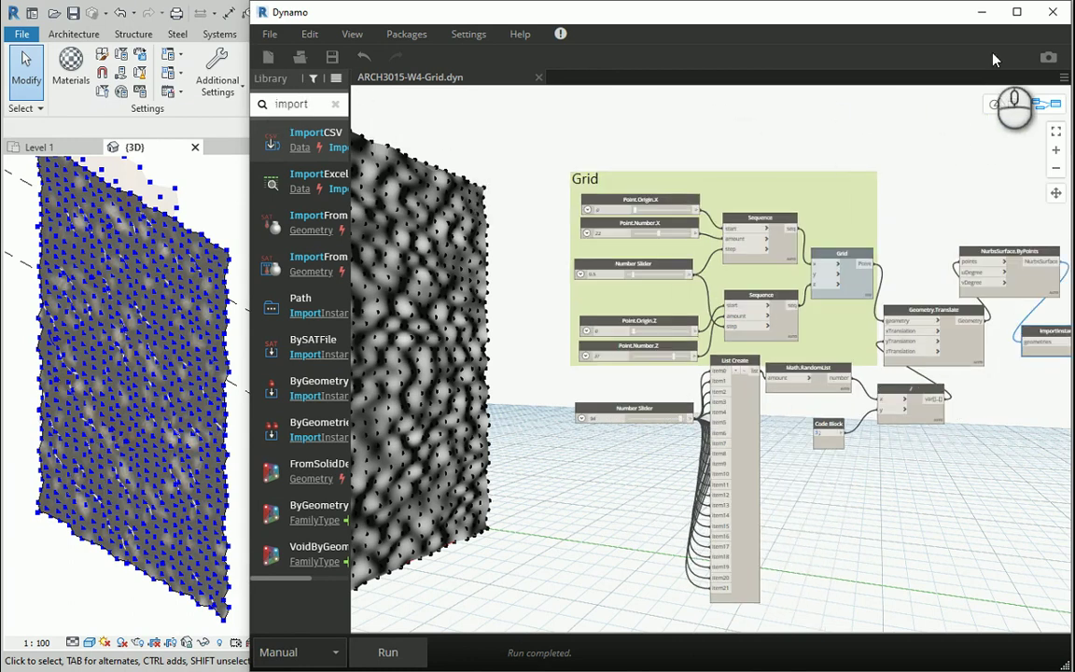
{"action": "left_click", "coordinate": [1053, 13]}
{"action": "middle_click_drag", "start_coordinate": [270, 508], "coordinate": [180, 512], "text": "shift"}
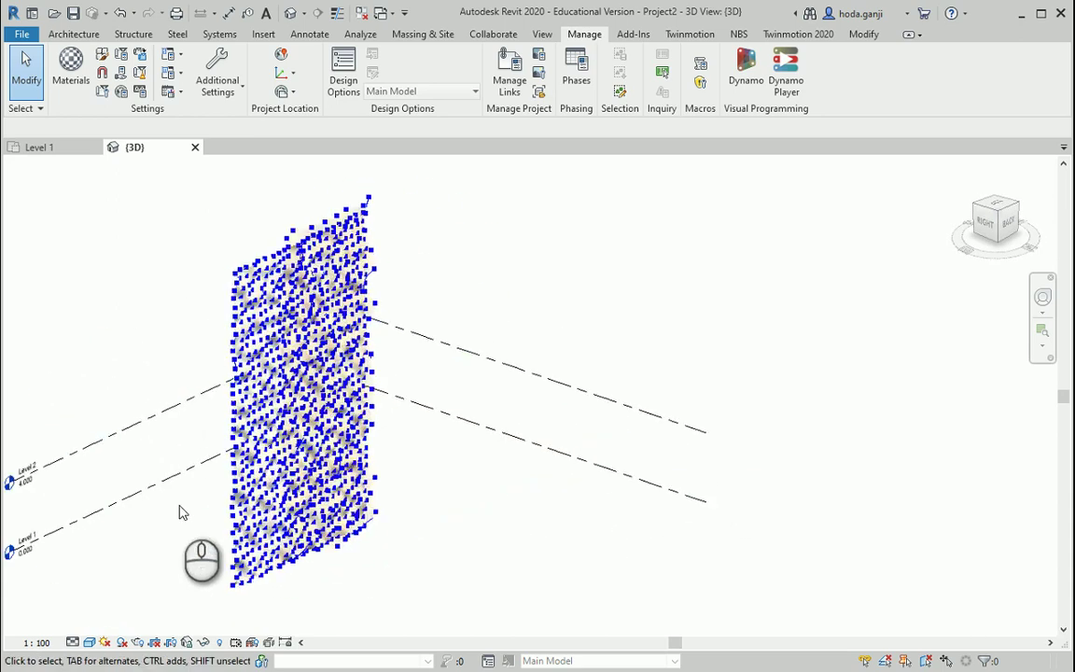
Step: Save the Revit project on the Desktop under the file name ARCH3015-W4.rvt
{"action": "key", "text": "ctrl+s"}
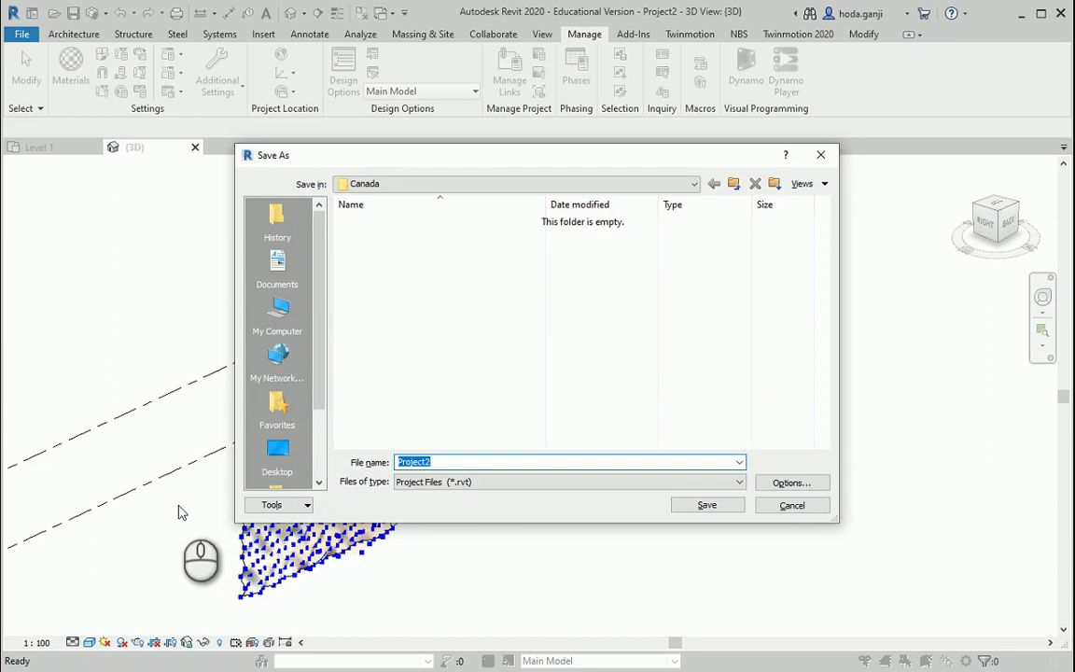
{"action": "left_click", "coordinate": [278, 453]}
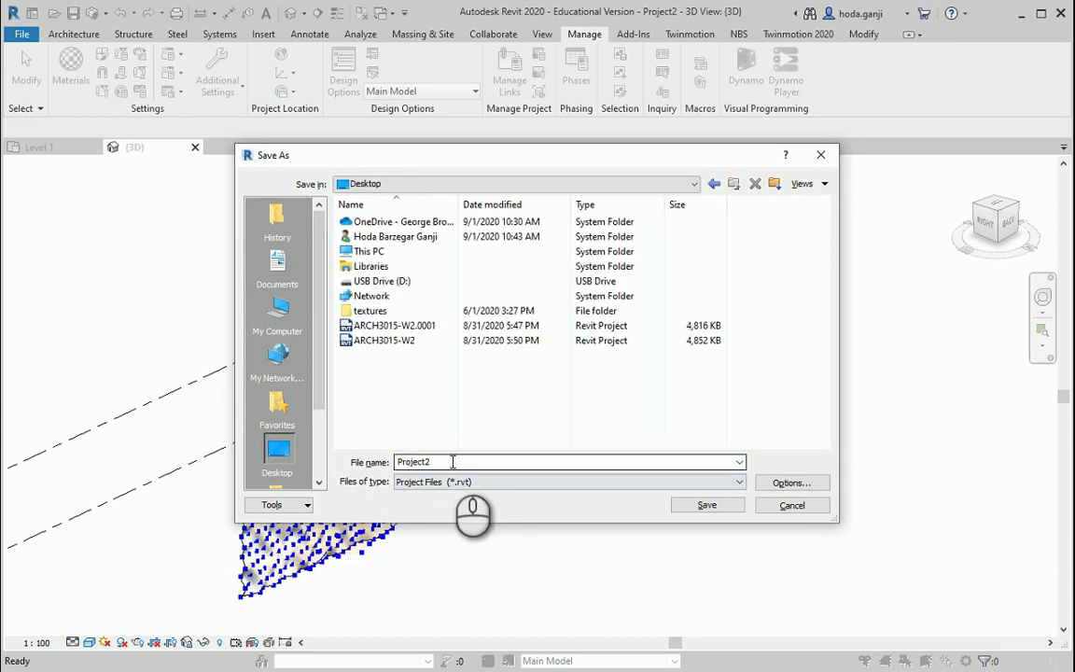
{"action": "left_click", "coordinate": [383, 340]}
{"action": "double_click", "coordinate": [450, 461]}
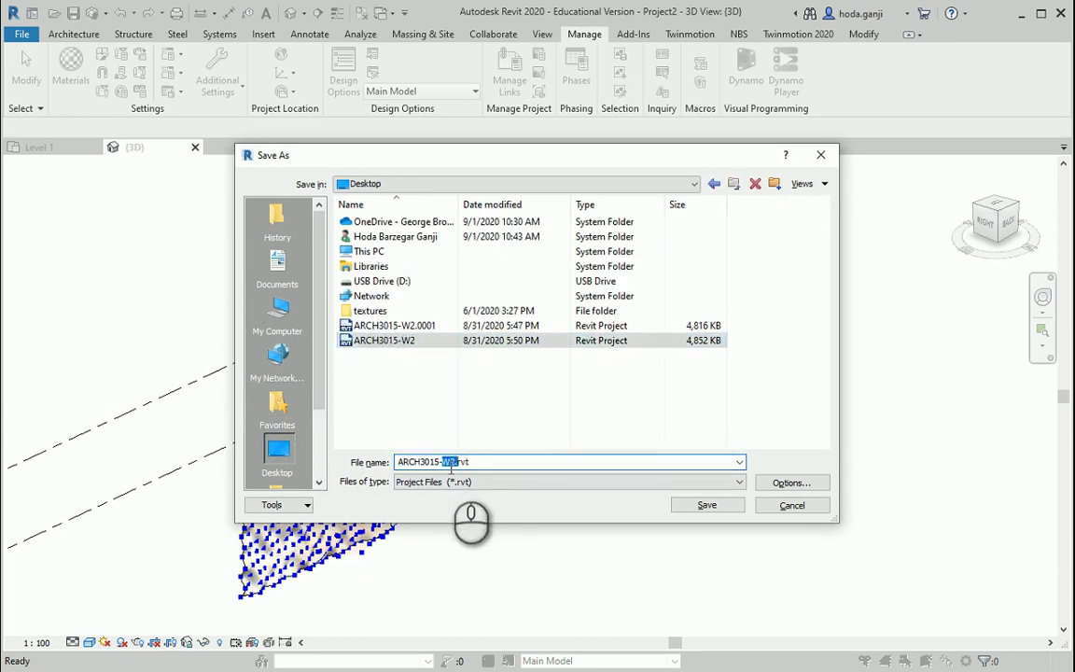
{"action": "key", "text": "Right"}
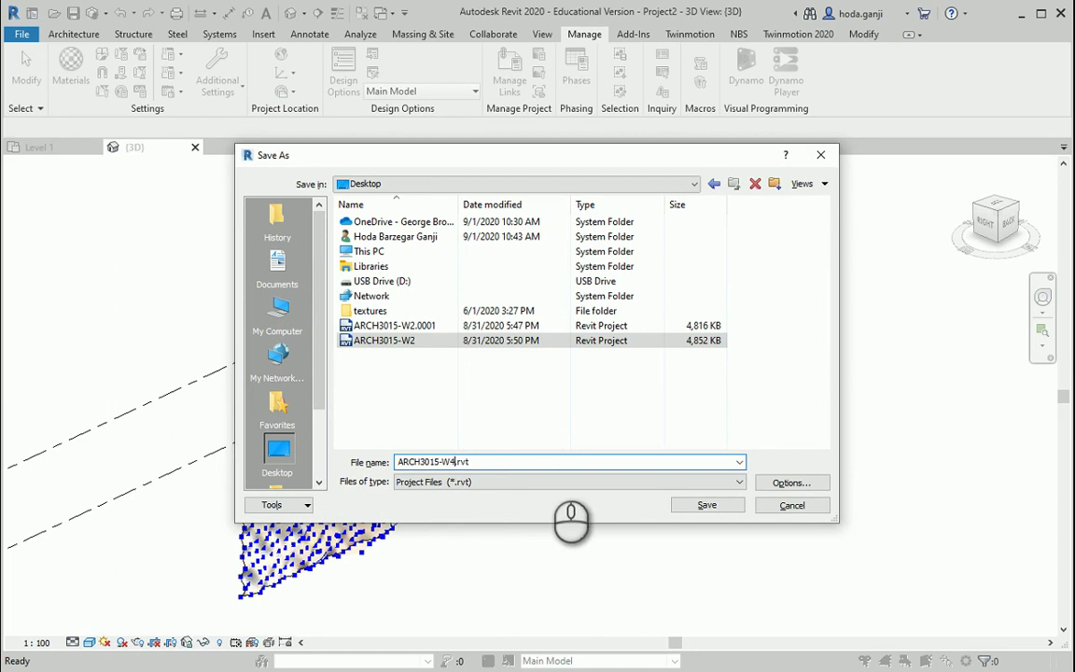
{"action": "left_click", "coordinate": [707, 504]}
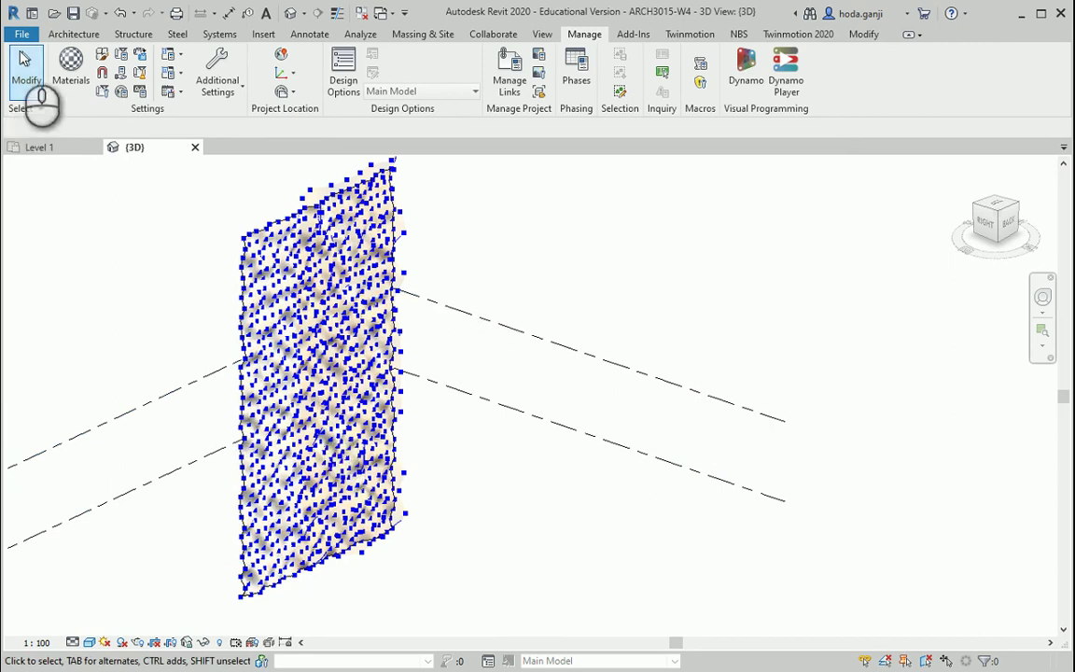
Step: Close ARCH3015-W4 saving changes, reopen it from the Home screen, and orbit the 3D view
{"action": "left_click", "coordinate": [22, 33]}
{"action": "left_click", "coordinate": [37, 352]}
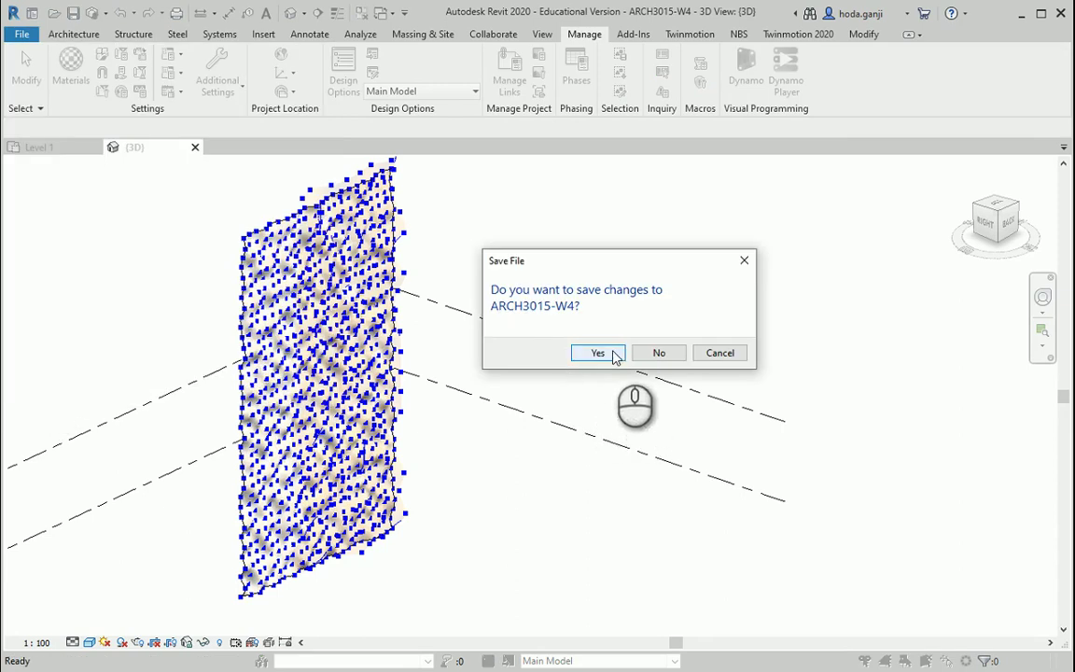
{"action": "left_click", "coordinate": [613, 355]}
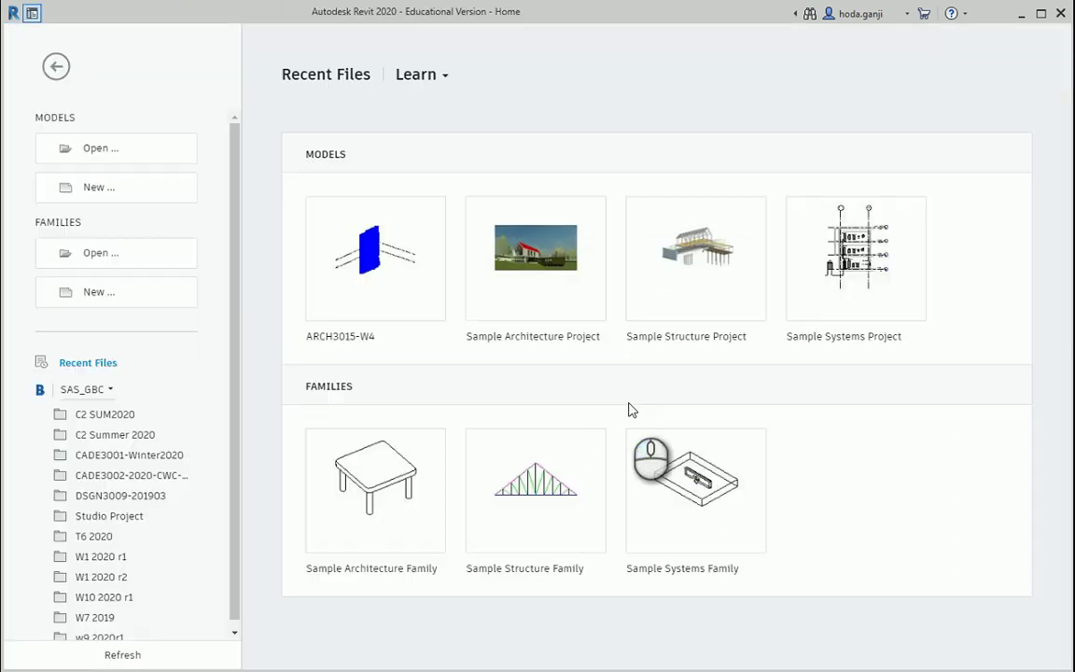
{"action": "left_click", "coordinate": [362, 257]}
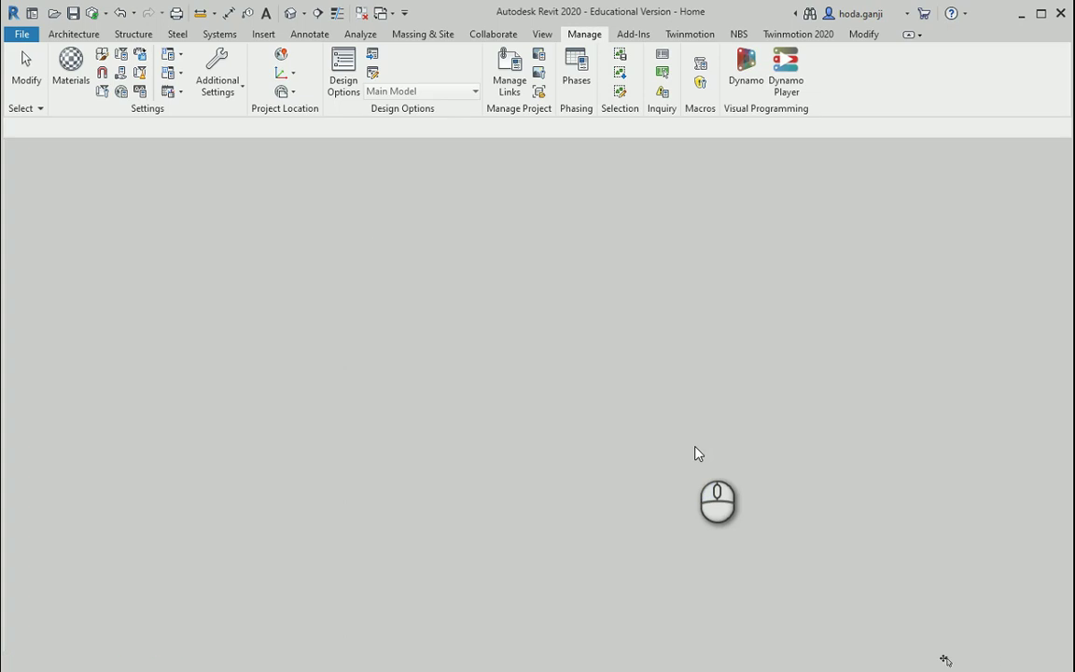
{"action": "scroll", "coordinate": [658, 490], "scroll_direction": "up", "scroll_amount": 3}
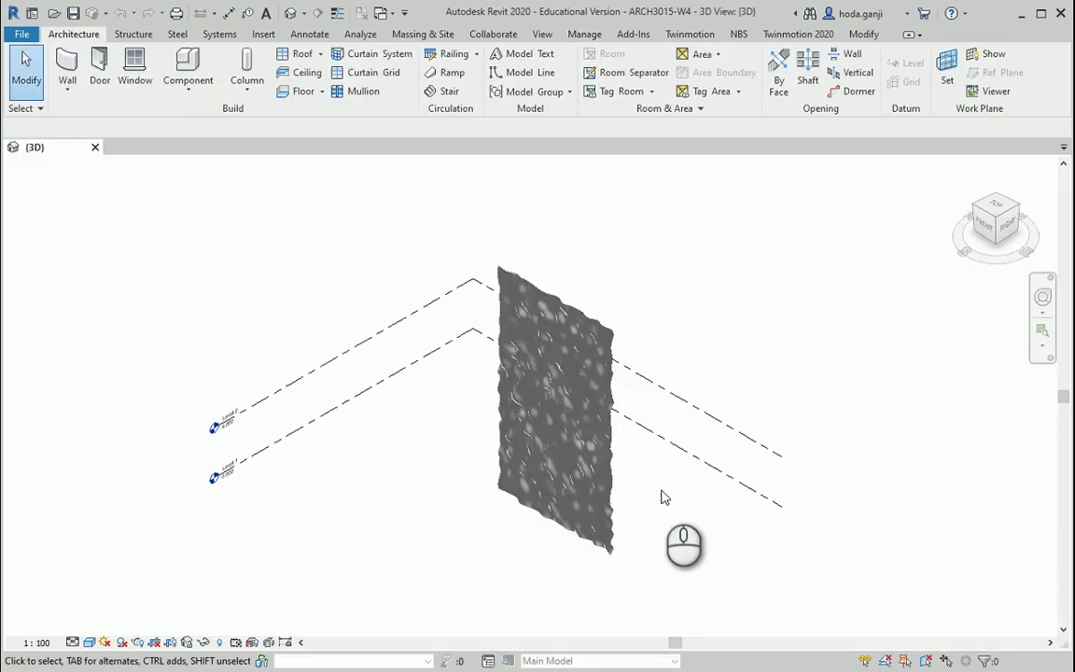
{"action": "middle_click_drag", "start_coordinate": [660, 497], "coordinate": [448, 339], "text": "shift"}
Step: In Object Styles > Imported Objects, set subcategory 0's material to Wood - Firring
{"action": "left_click", "coordinate": [448, 339]}
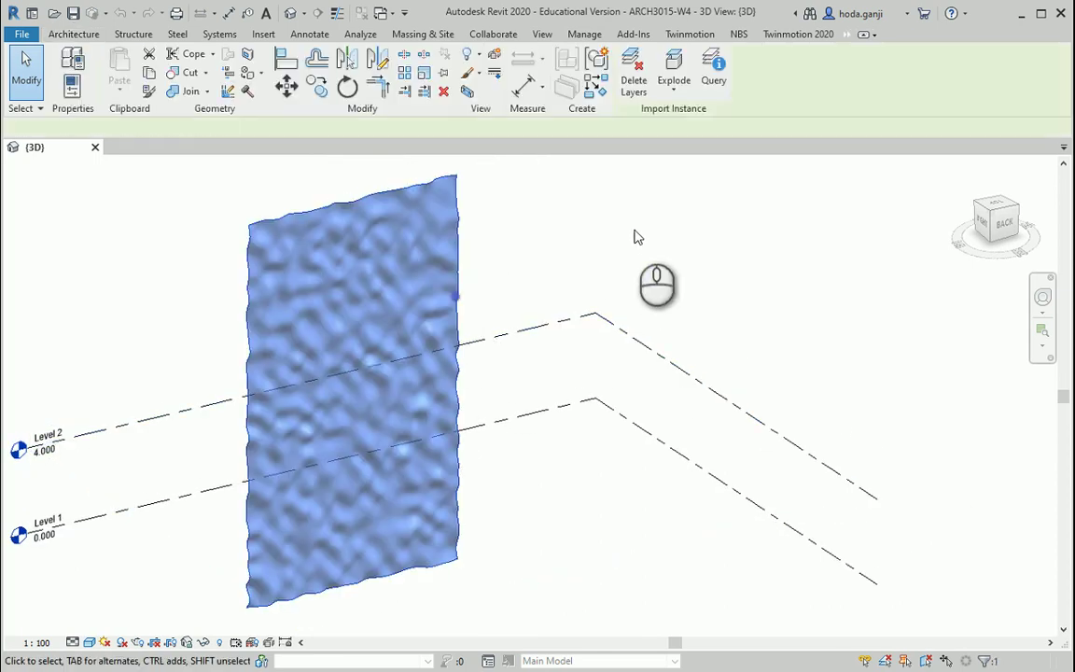
{"action": "left_click", "coordinate": [635, 233]}
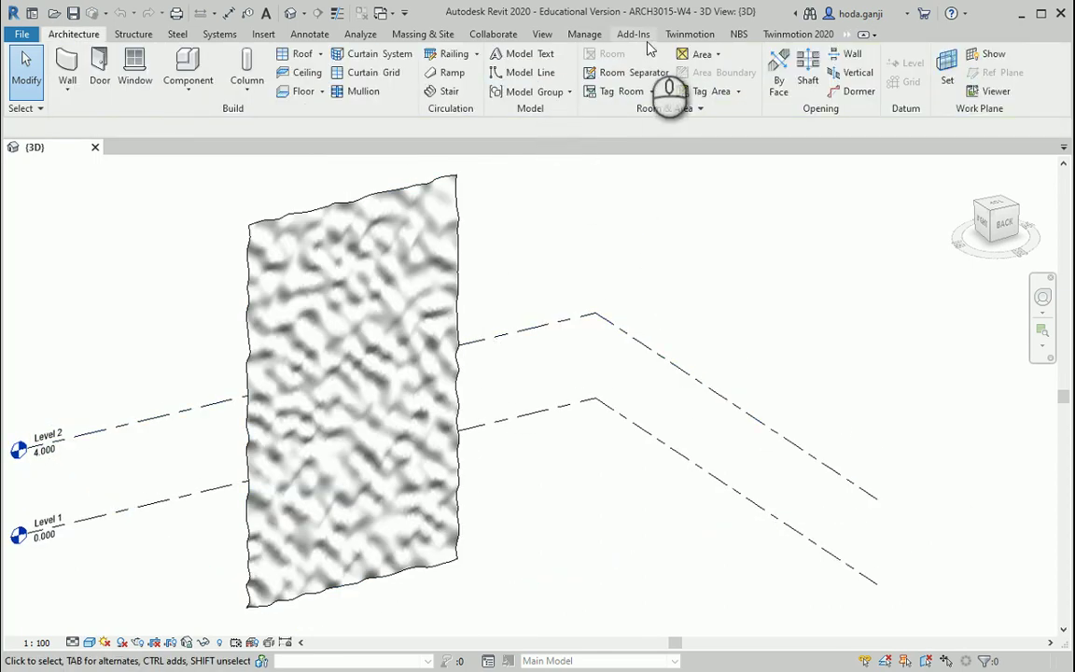
{"action": "left_click", "coordinate": [585, 34]}
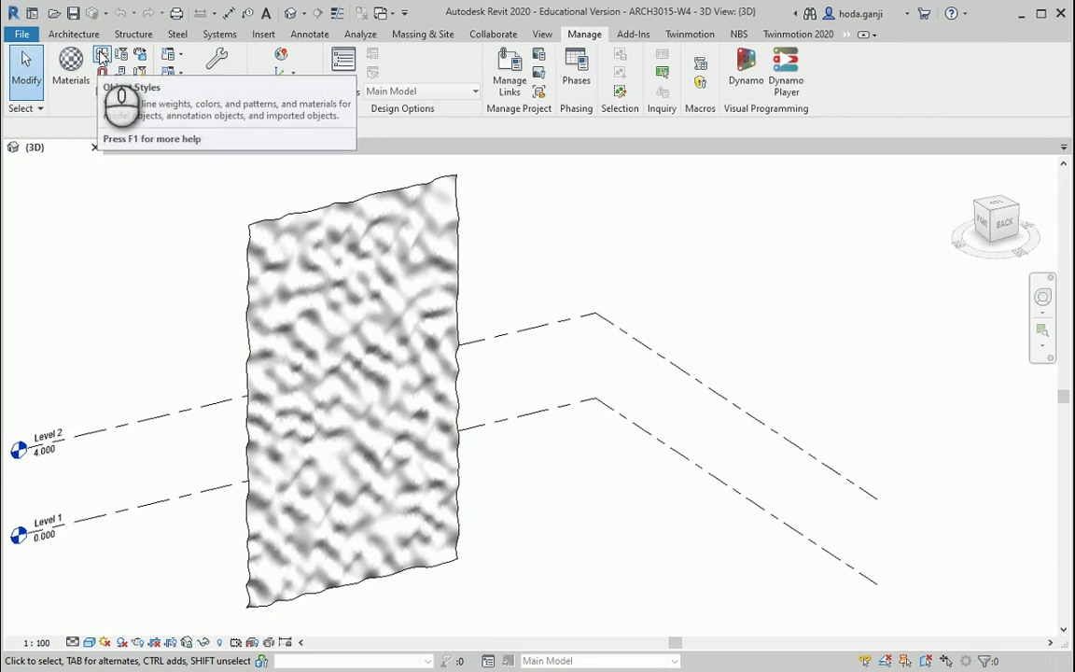
{"action": "left_click", "coordinate": [103, 53]}
{"action": "left_click", "coordinate": [520, 155]}
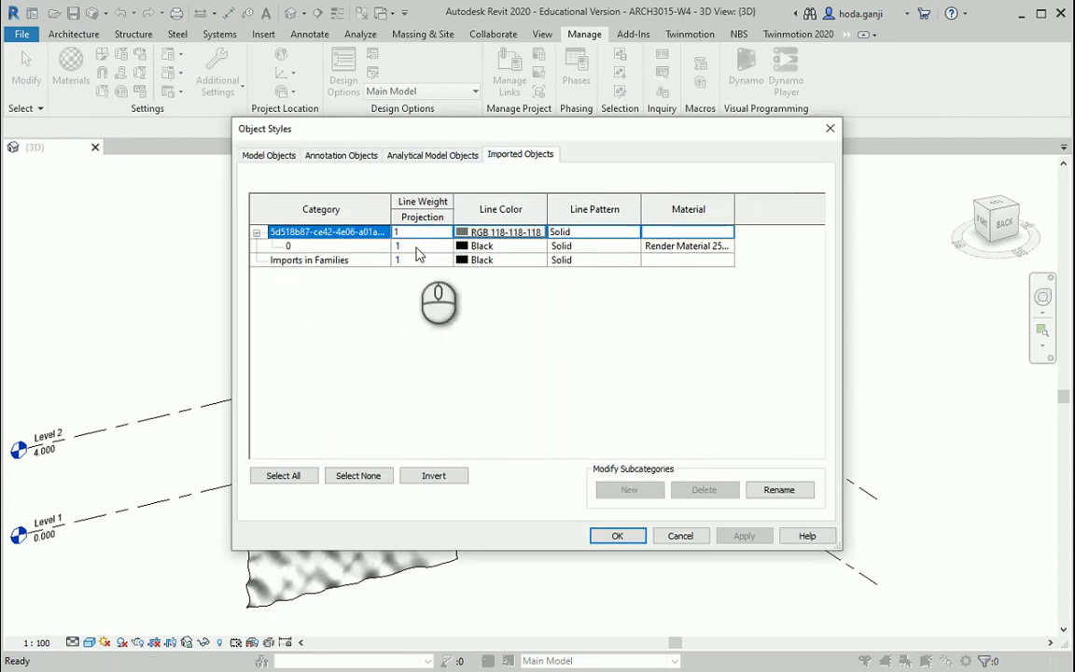
{"action": "left_click", "coordinate": [369, 248]}
{"action": "left_click", "coordinate": [722, 247]}
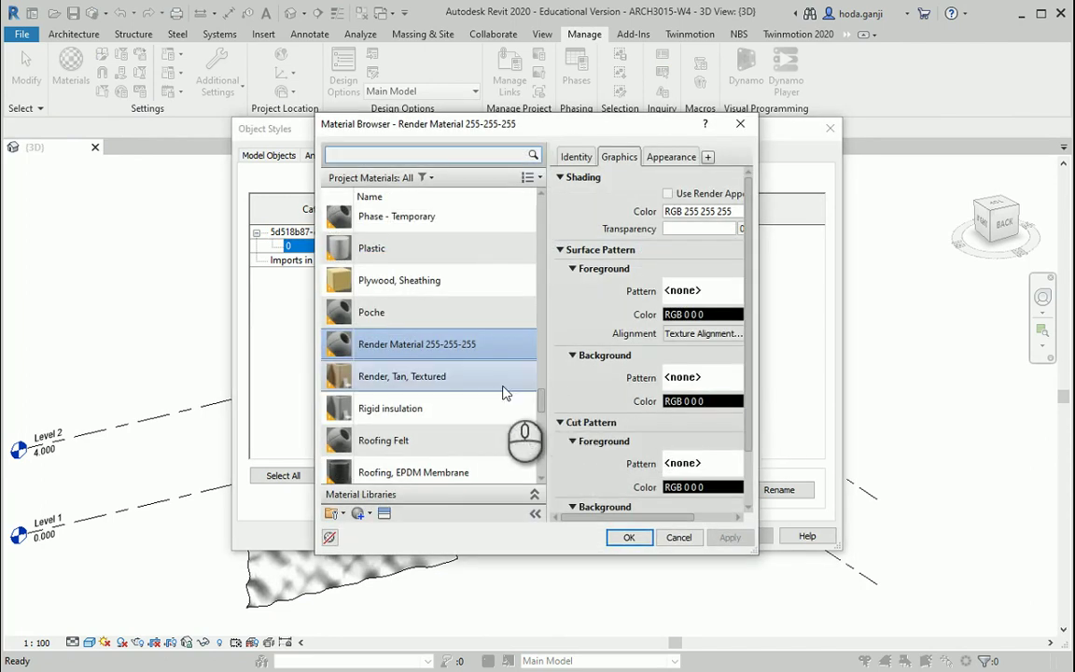
{"action": "left_click_drag", "start_coordinate": [541, 404], "coordinate": [537, 495]}
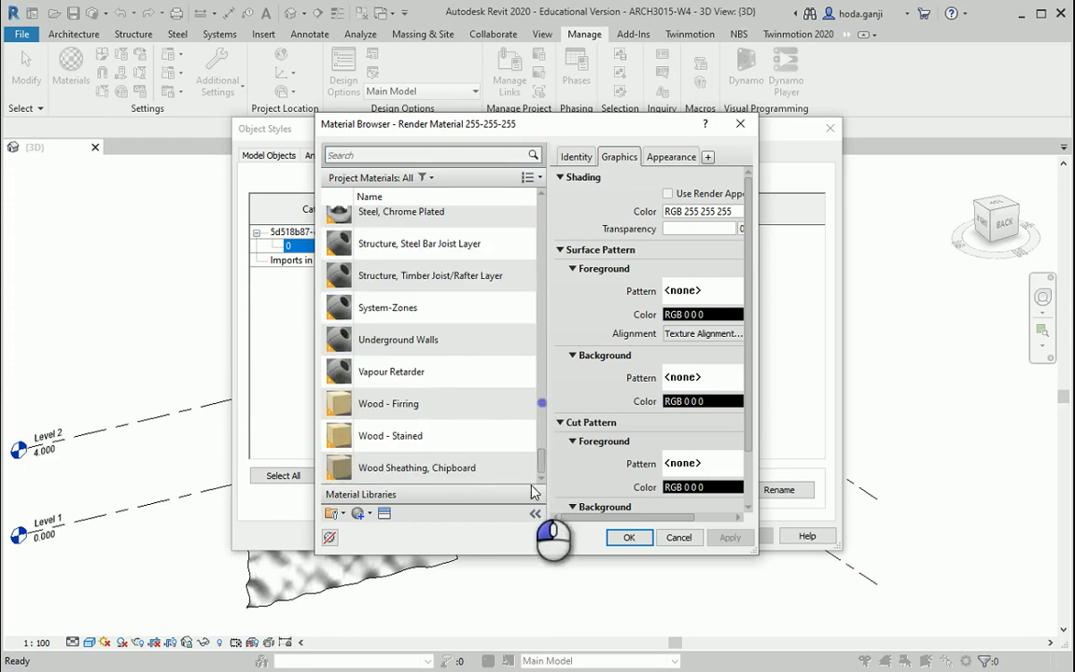
{"action": "left_click", "coordinate": [413, 403]}
{"action": "left_click", "coordinate": [629, 537]}
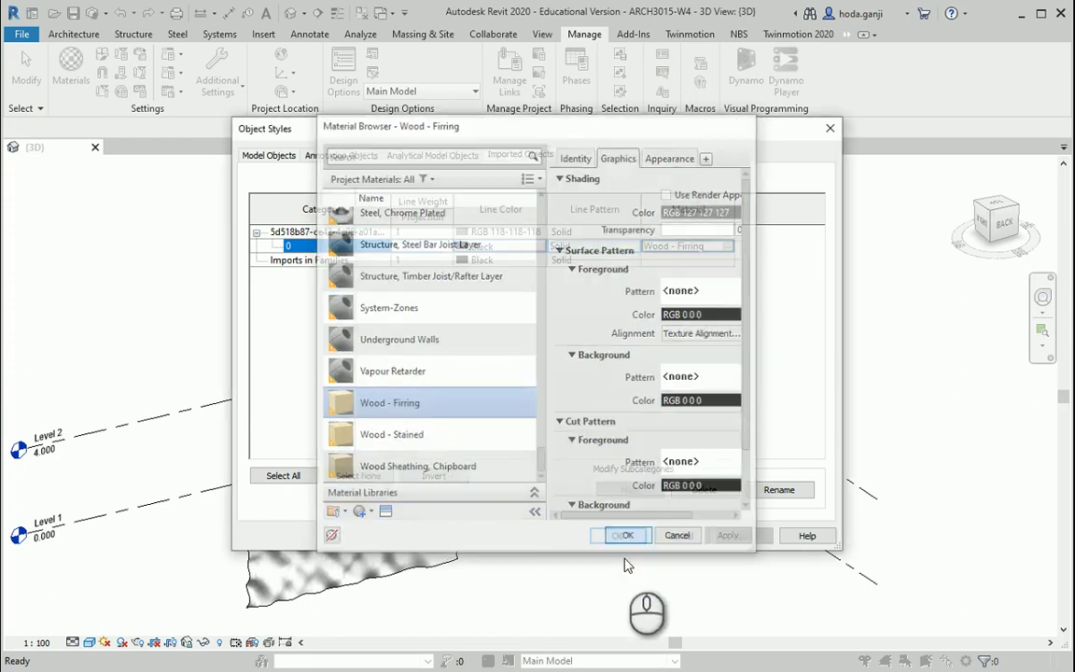